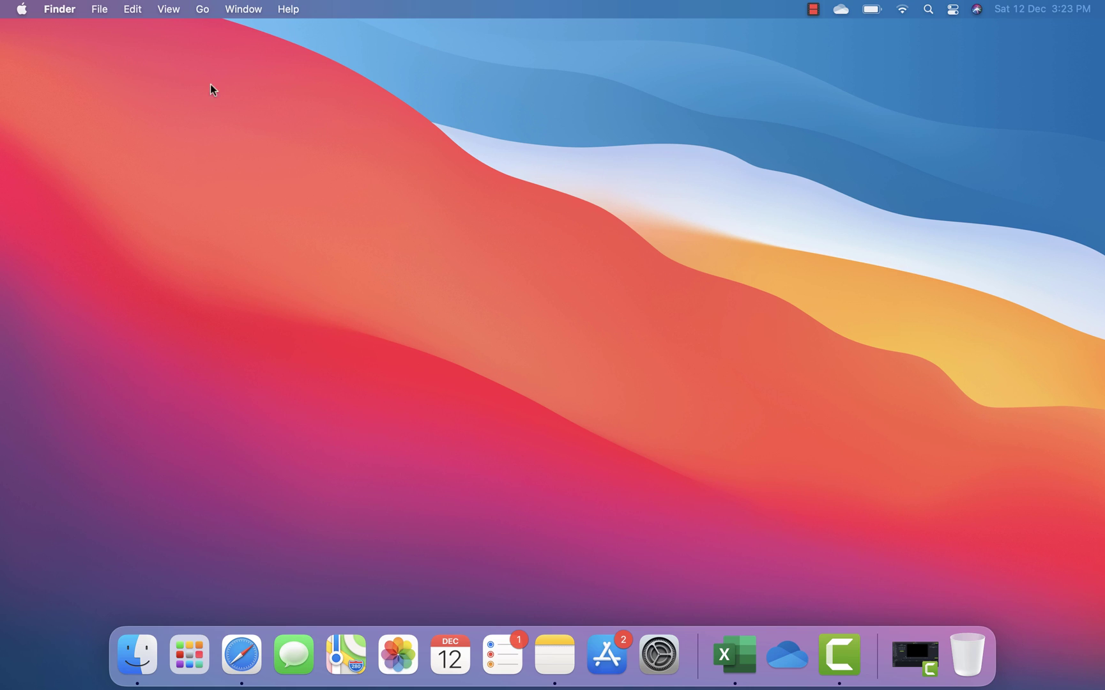
- Check About This Mac to confirm it is a 2020 model with the Apple M1 chip
left_click(22, 9)
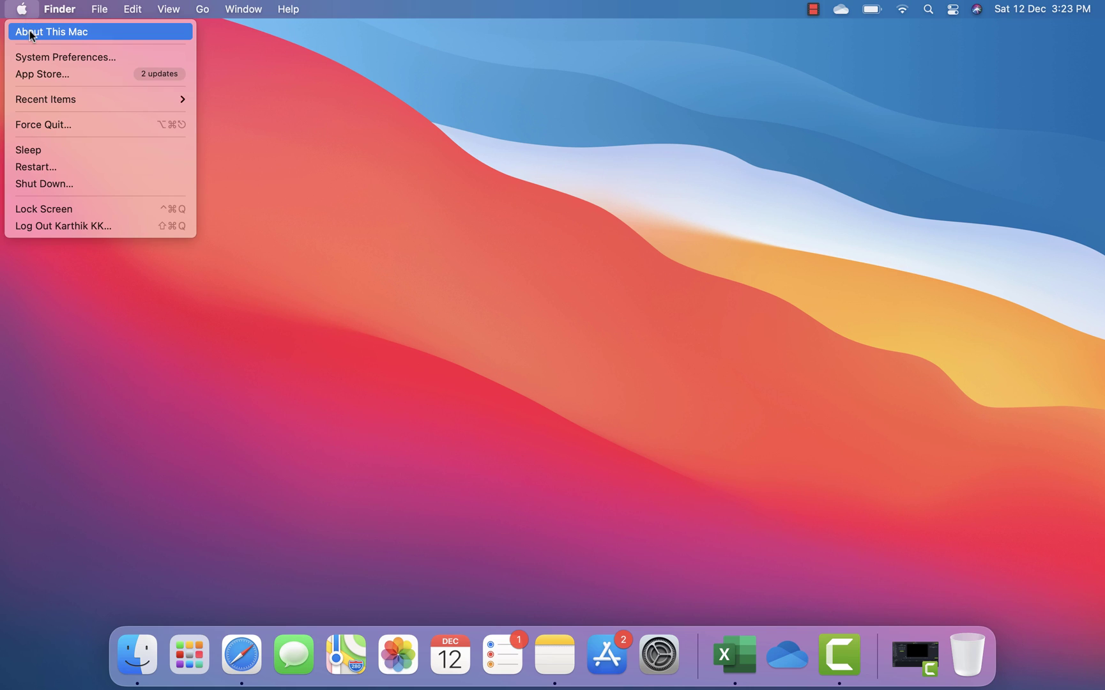
left_click(30, 36)
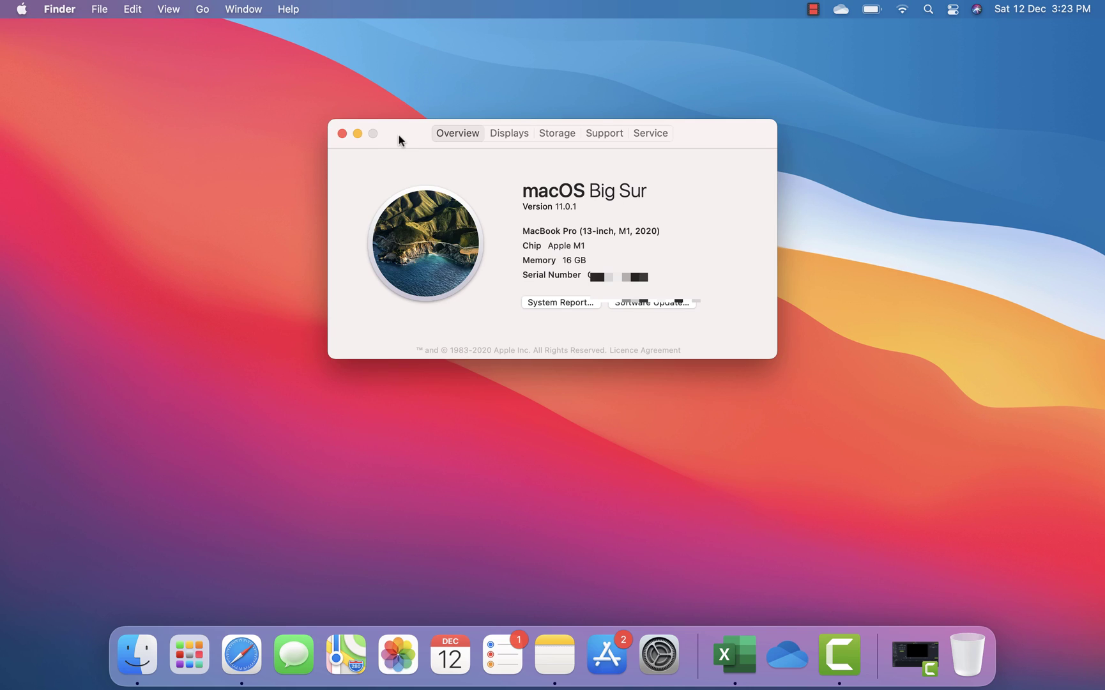
left_click_drag(400, 139, 406, 162)
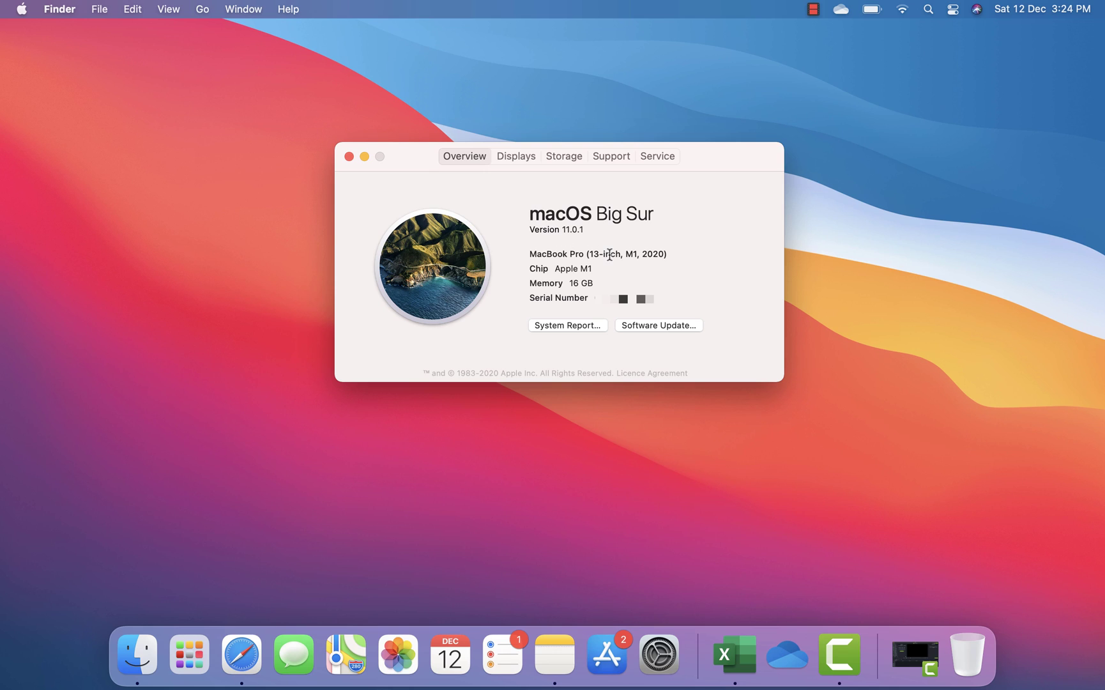
double_click(652, 254)
left_click_drag(557, 269, 594, 283)
left_click(349, 156)
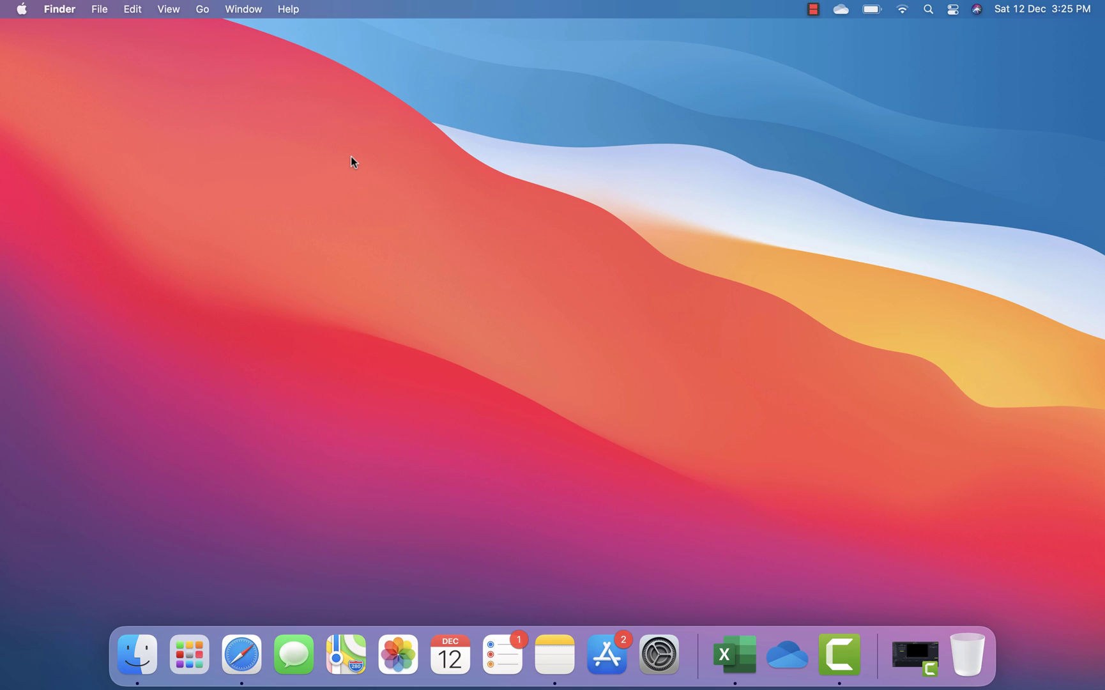
- In Safari, download the stable Mac build of VS Code from code.visualstudio.com
left_click(246, 655)
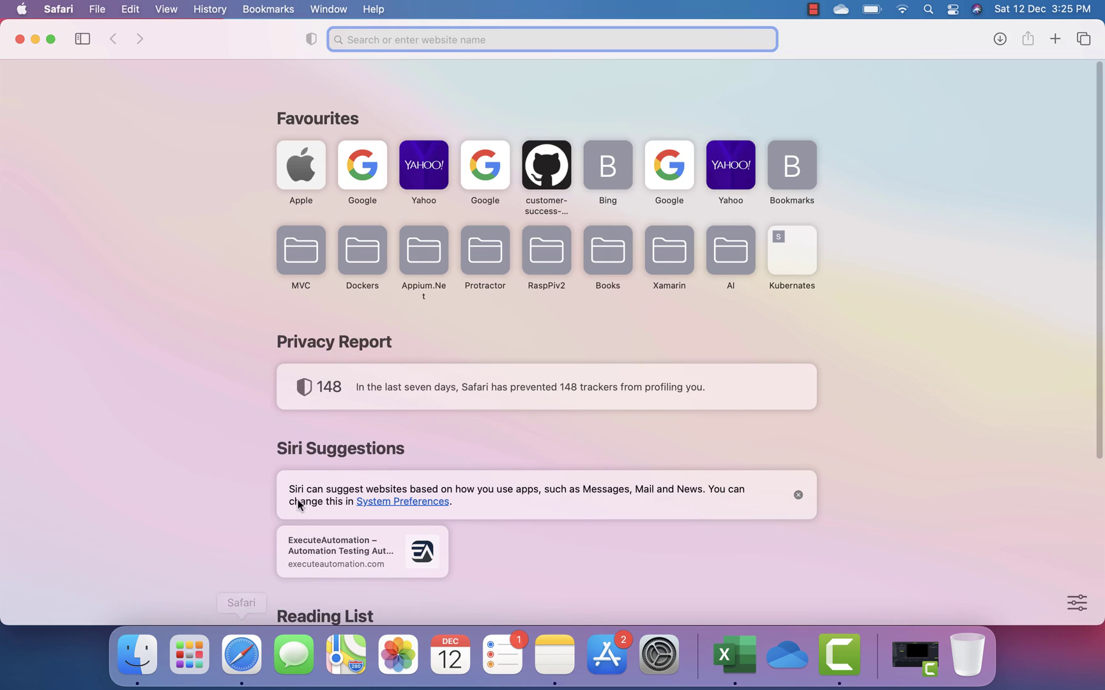
type("vs")
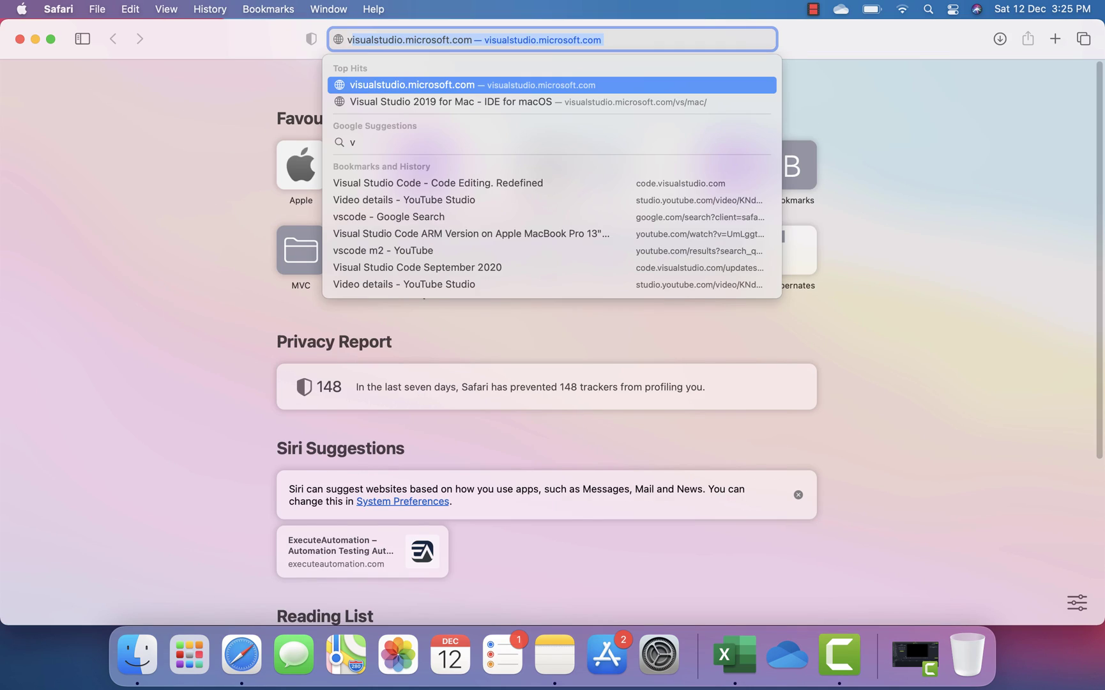
left_click(562, 85)
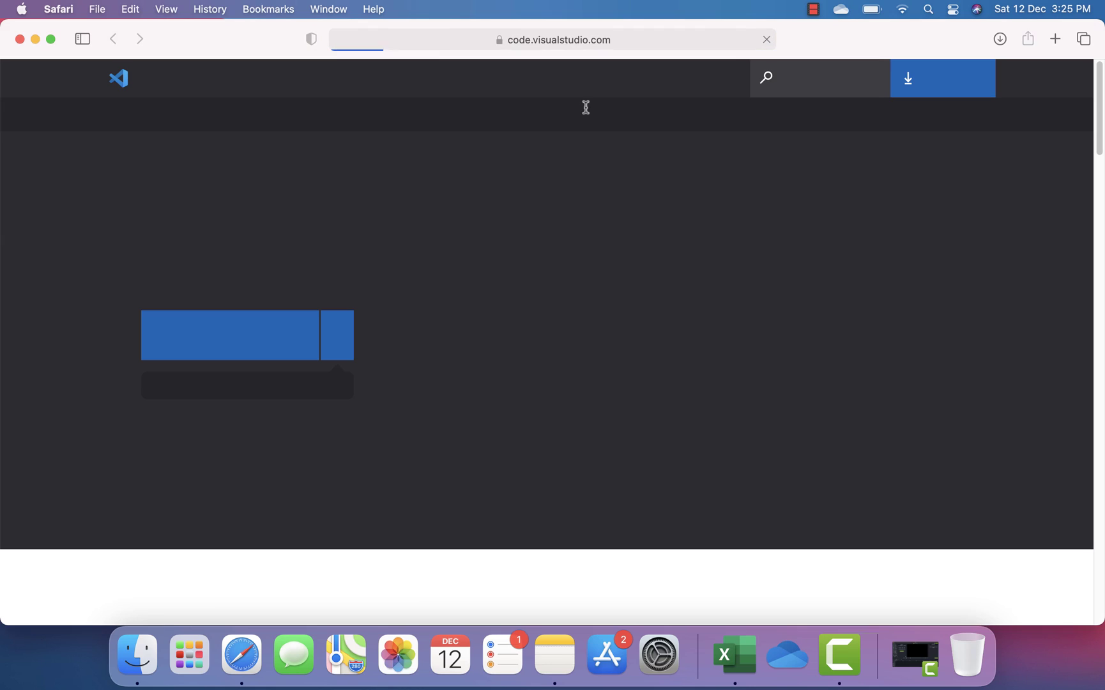
left_click(268, 338)
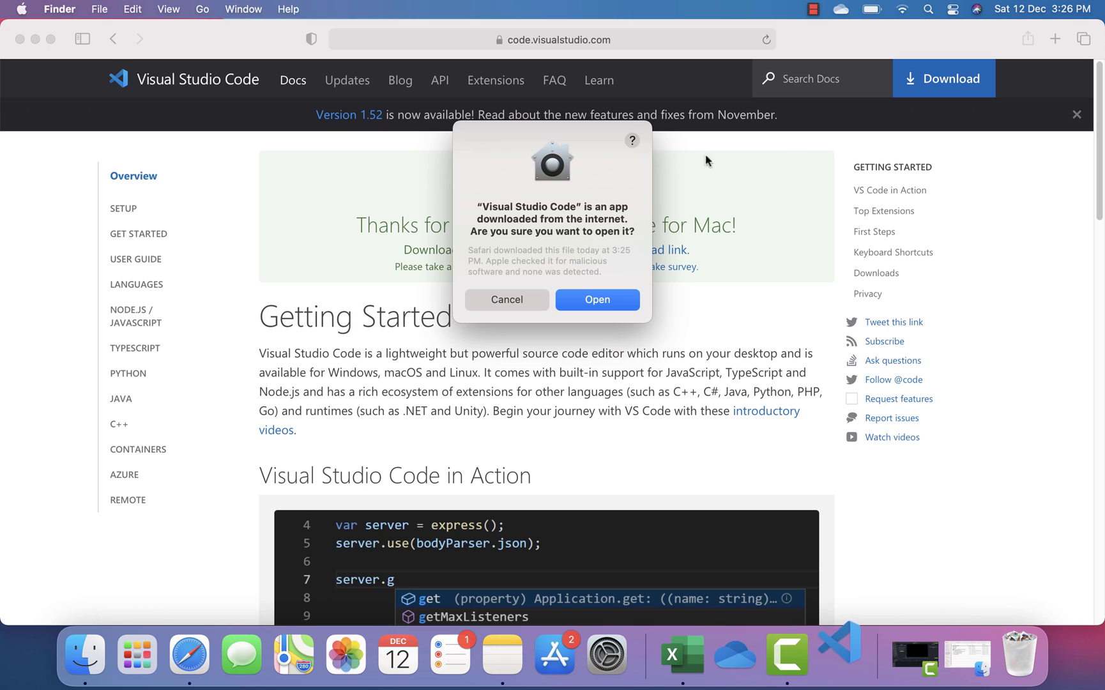
- Allow the downloaded VS Code app to open and move its window up under the menu bar
left_click(597, 300)
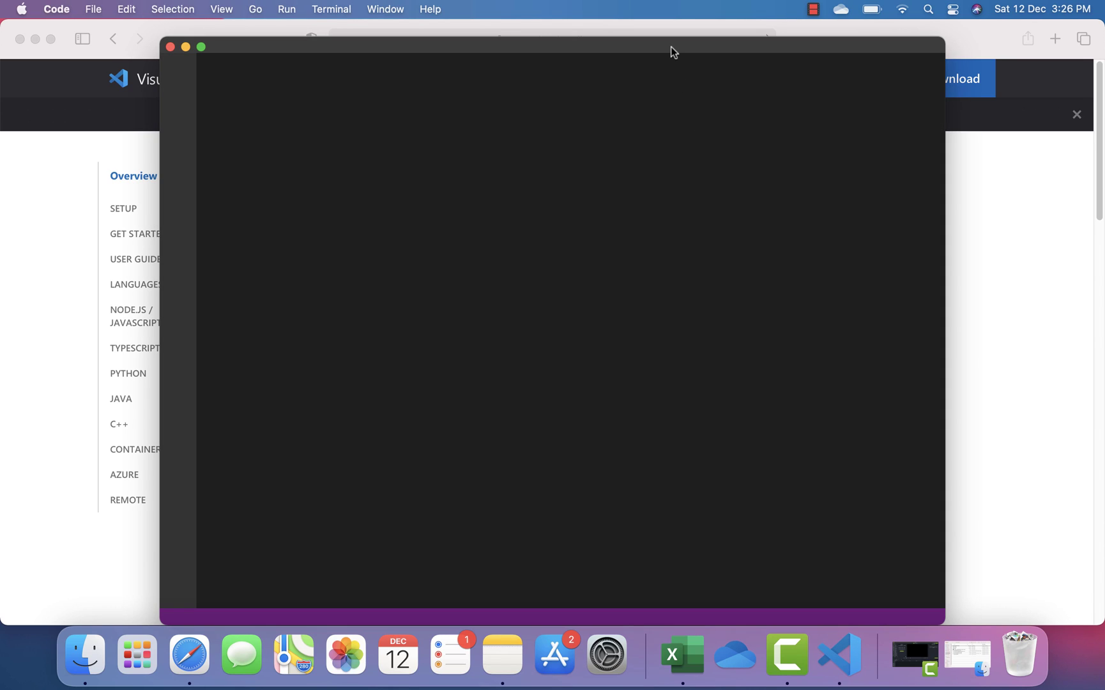
left_click_drag(671, 51, 670, 22)
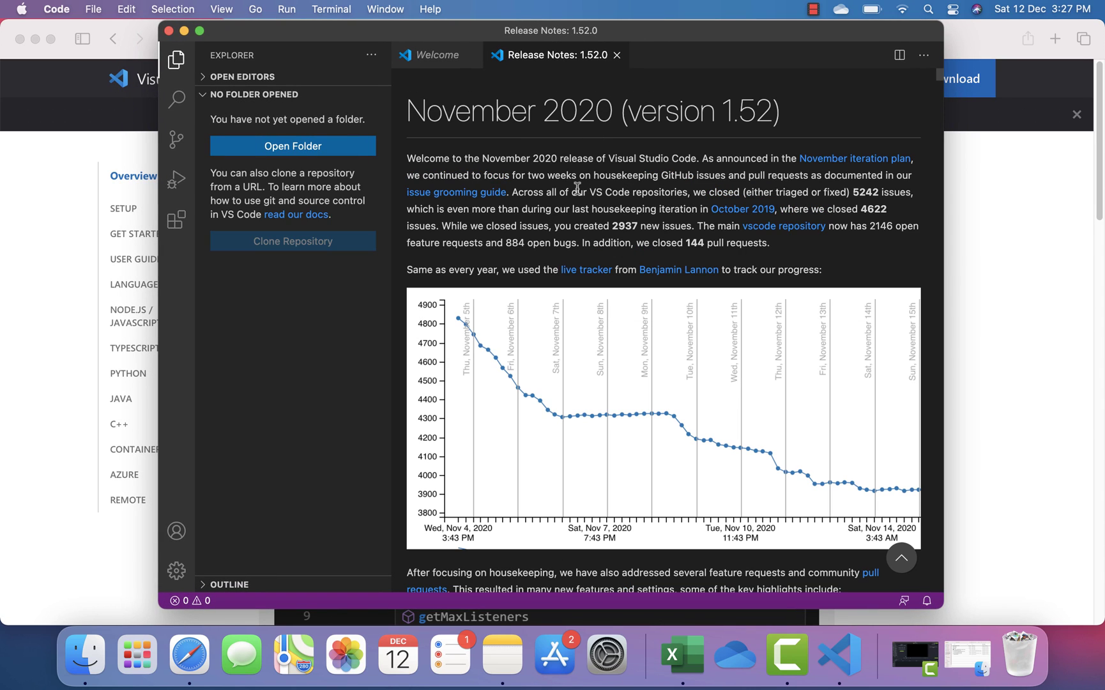
key("super+space")
- Launch Activity Monitor and check the Code process's Intel architecture
type("act")
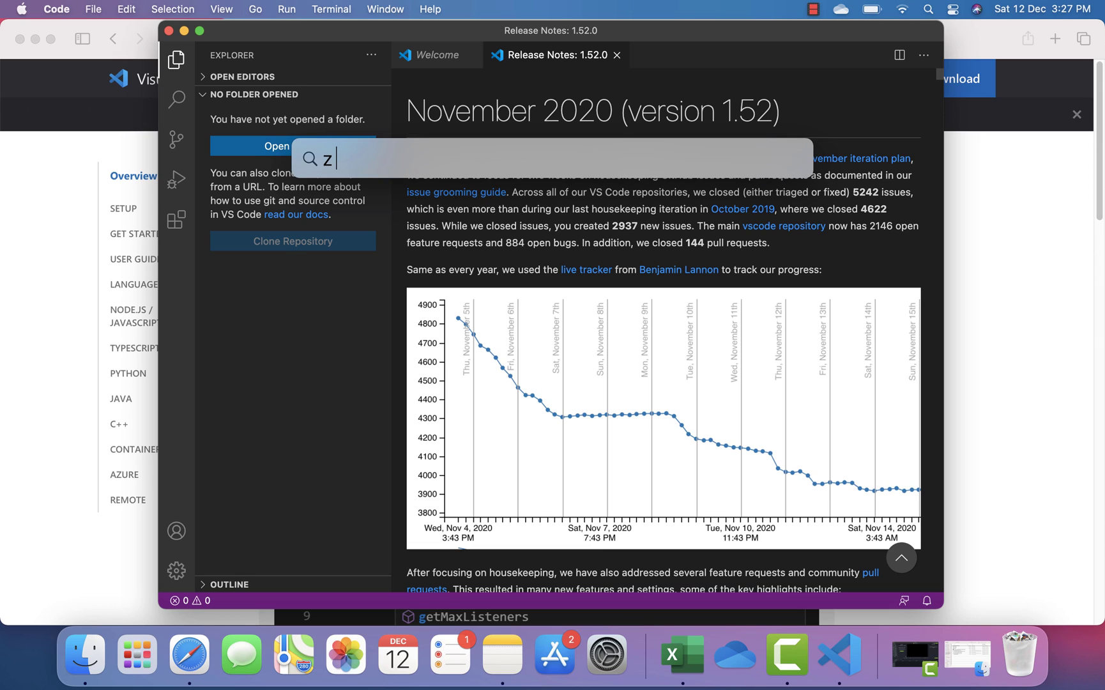
key("Return")
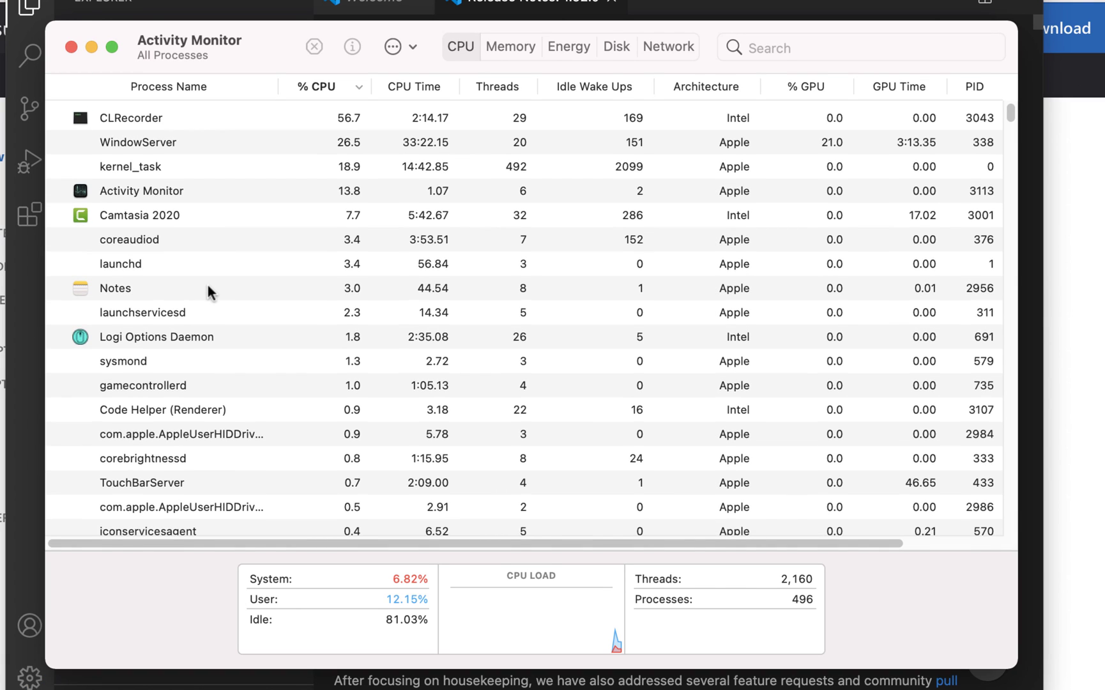
scroll(207, 291, "down", 1)
scroll(207, 282, "down", 3)
scroll(207, 284, "up", 5)
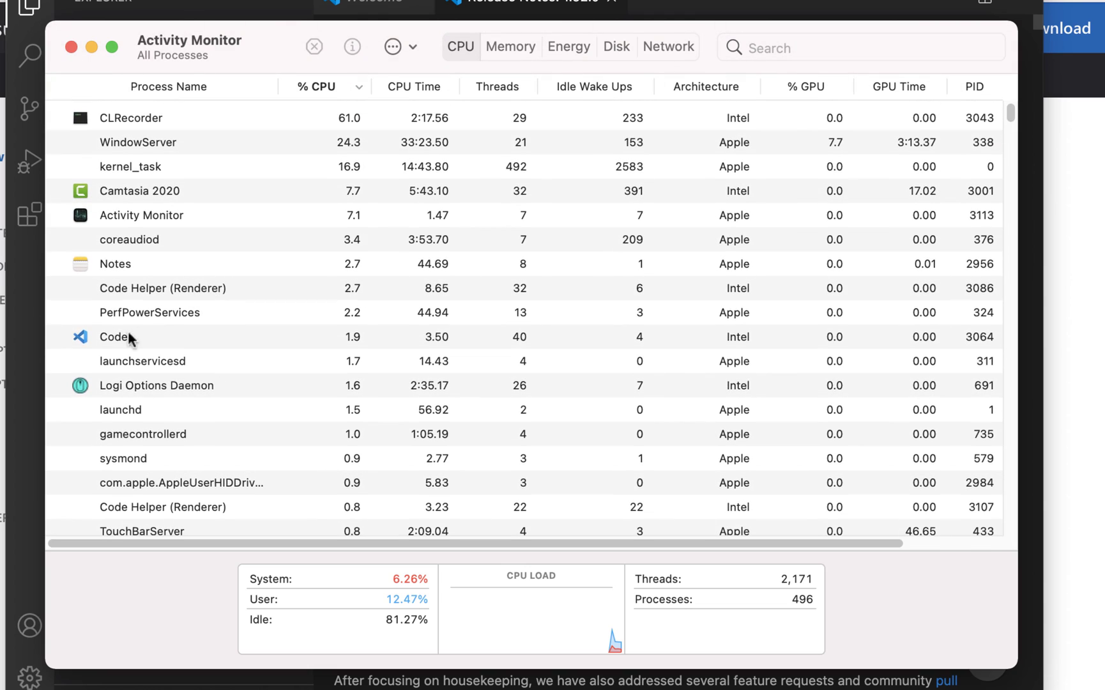
left_click(118, 337)
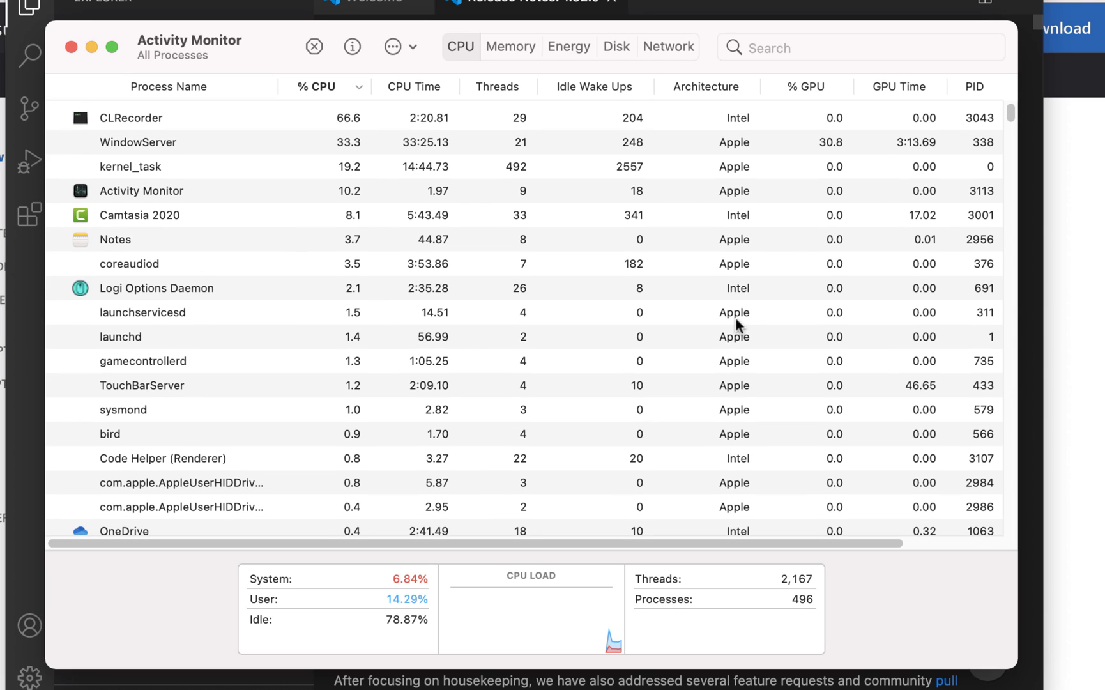
- Compare against the Camtasia 2020 process, then return to VS Code
scroll(753, 427, "down", 5)
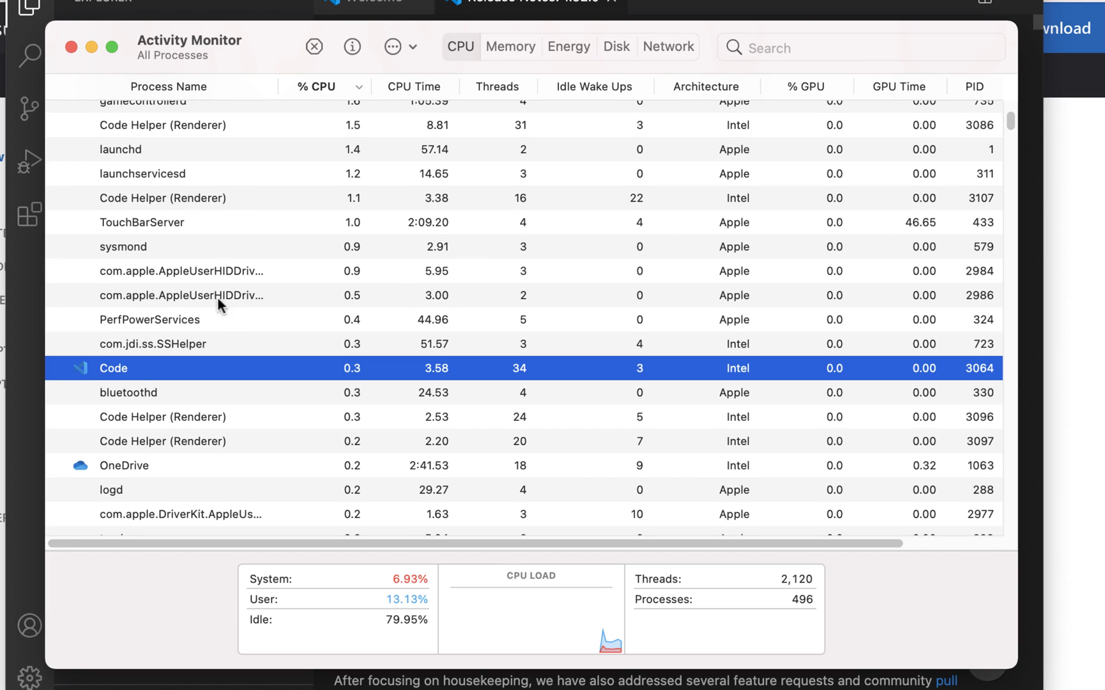
scroll(216, 332, "up", 5)
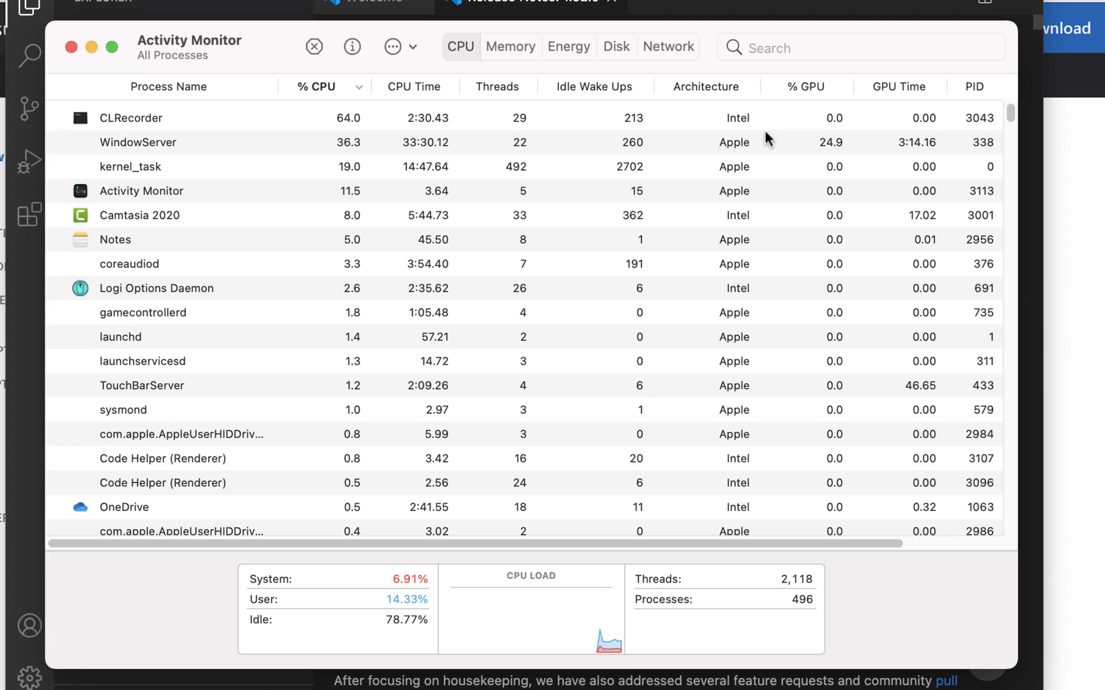
left_click(129, 218)
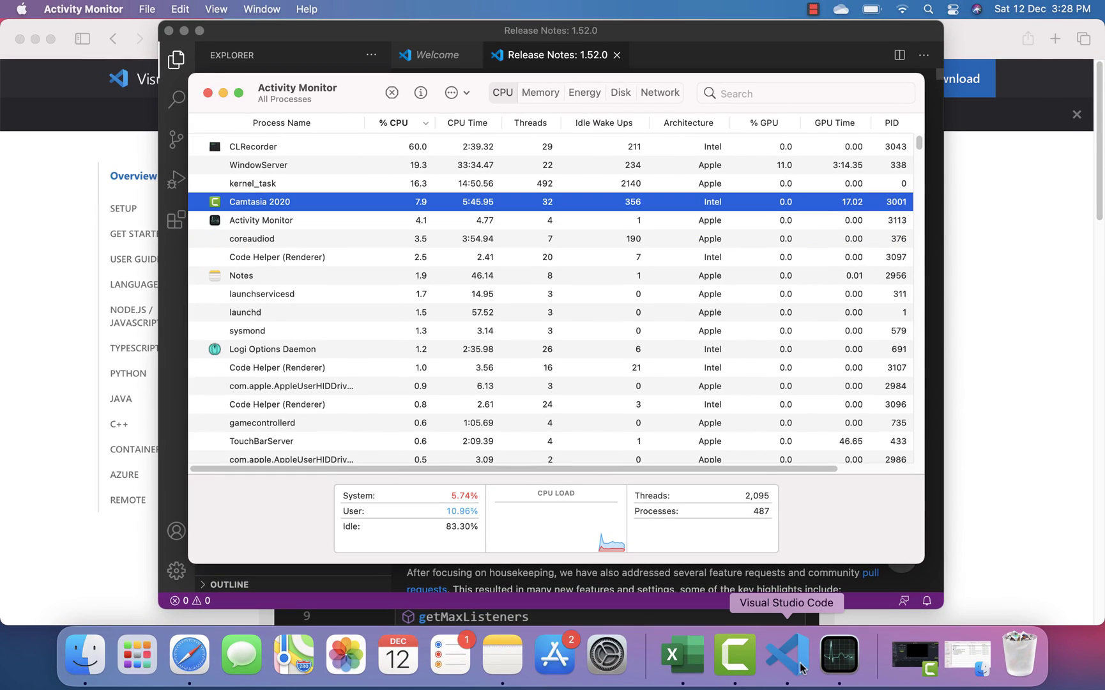
left_click(800, 666)
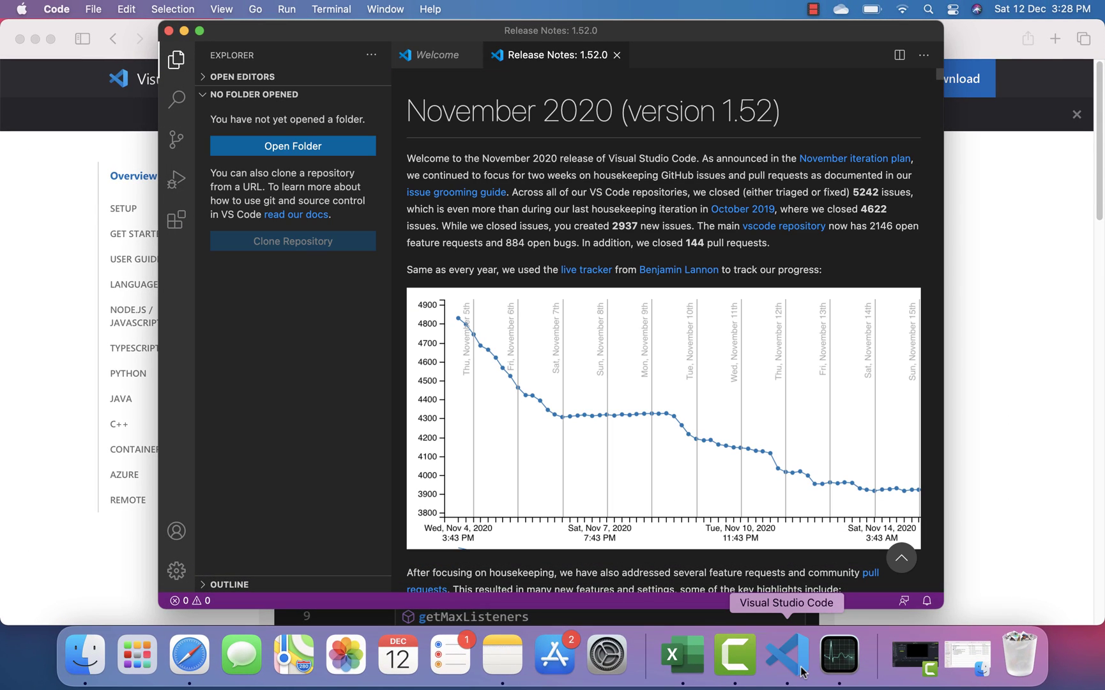
- Maximize the VS Code window and close the release notes
double_click(791, 37)
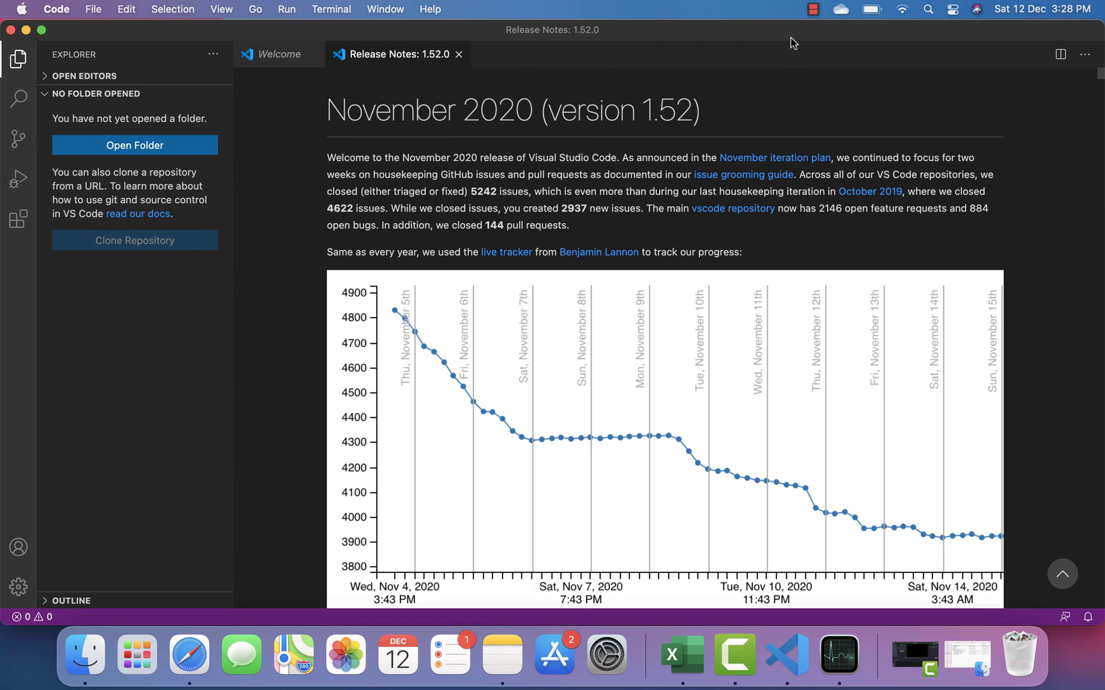
left_click(459, 55)
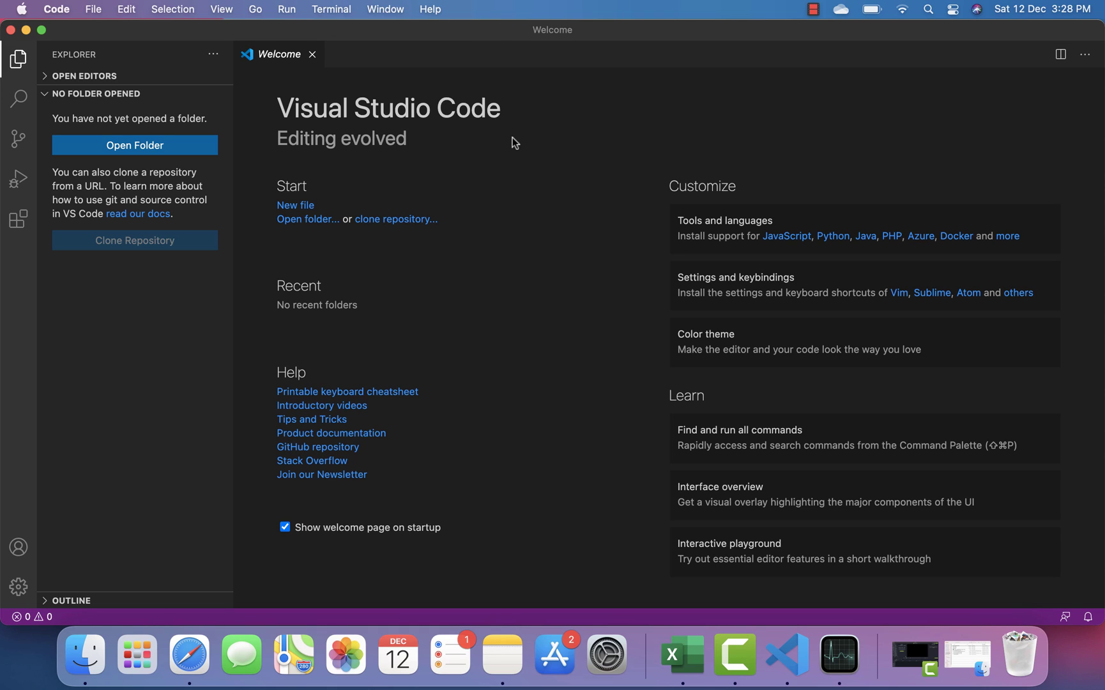
left_click(94, 9)
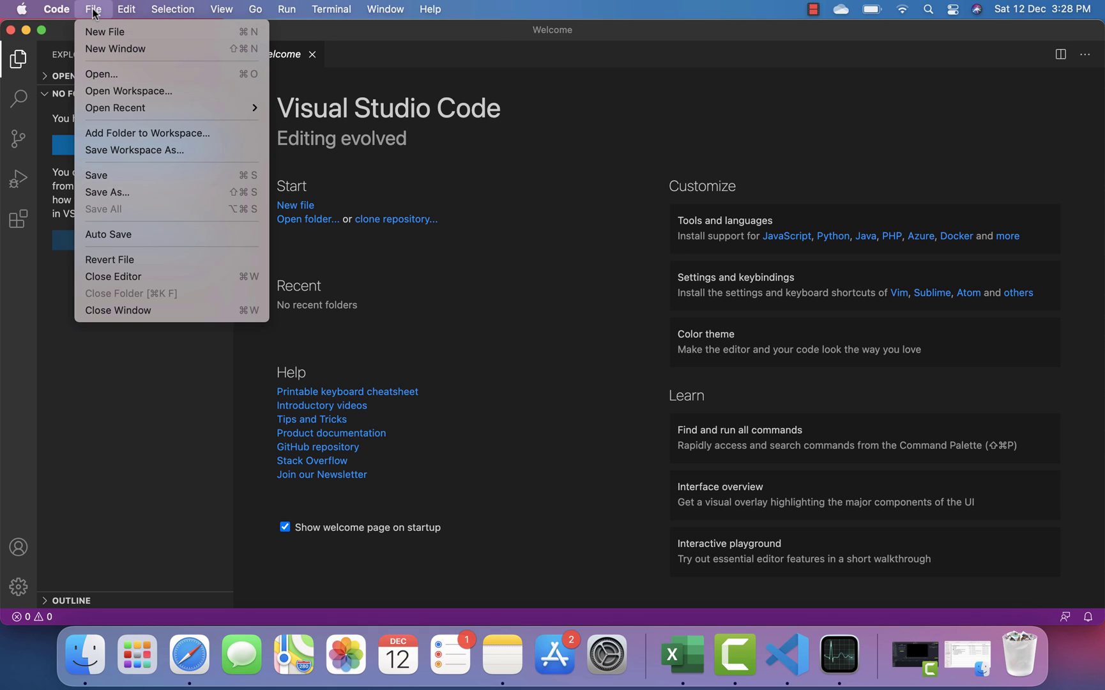
left_click(543, 174)
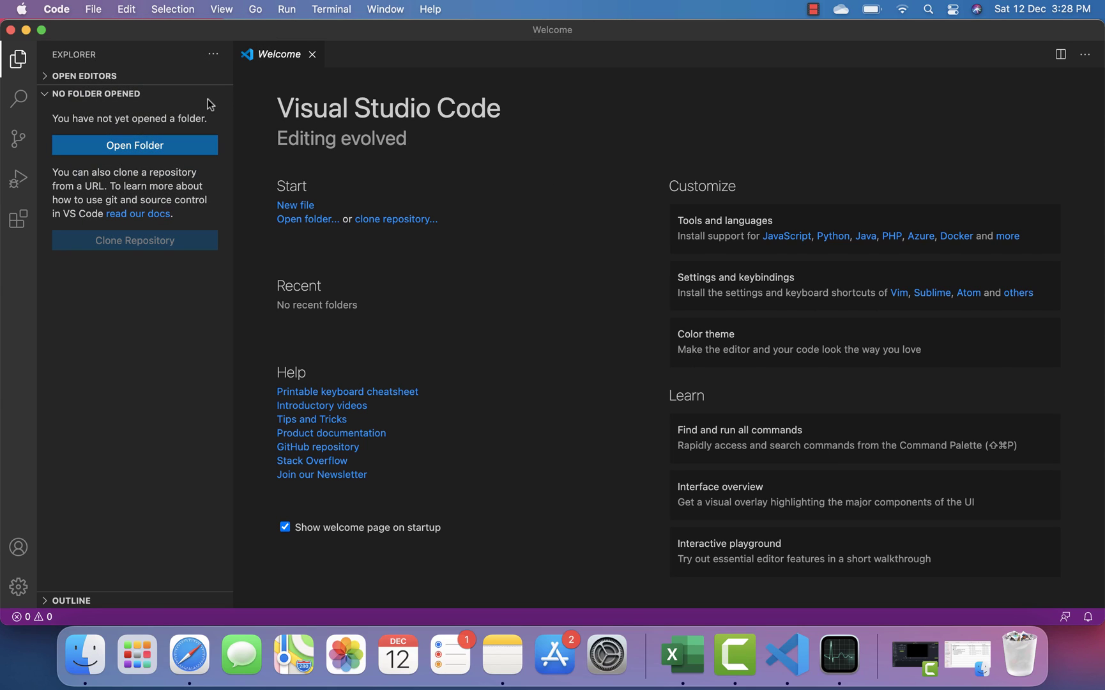
- Make a new 'Puppeteer' folder in the home folder and open it
left_click(141, 147)
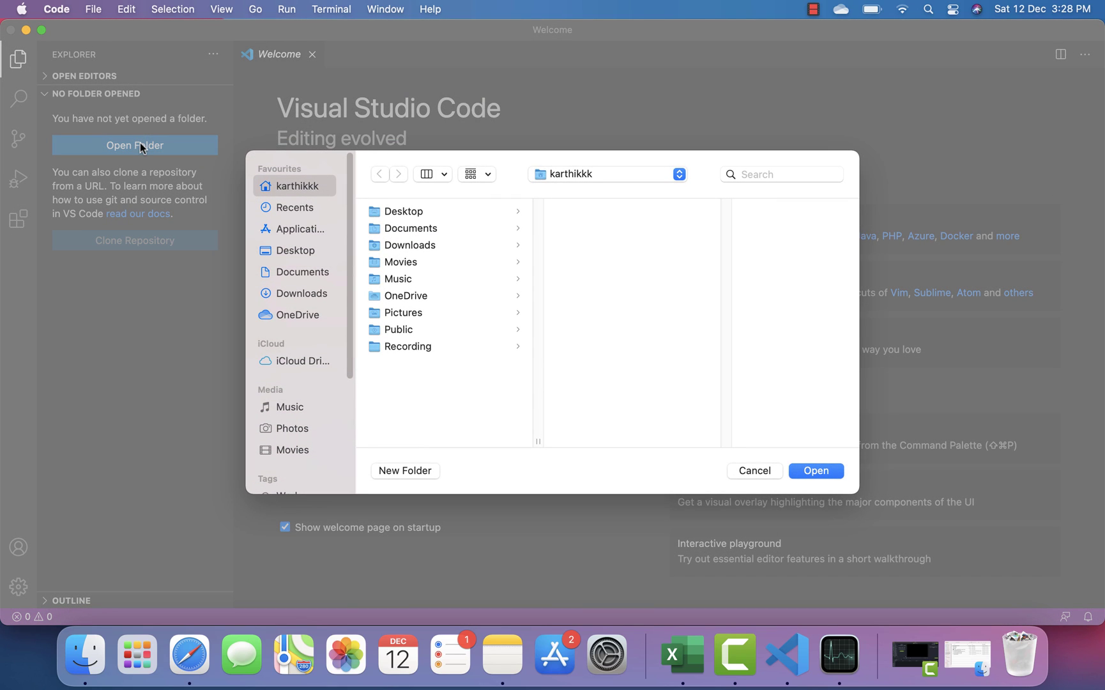
left_click(422, 476)
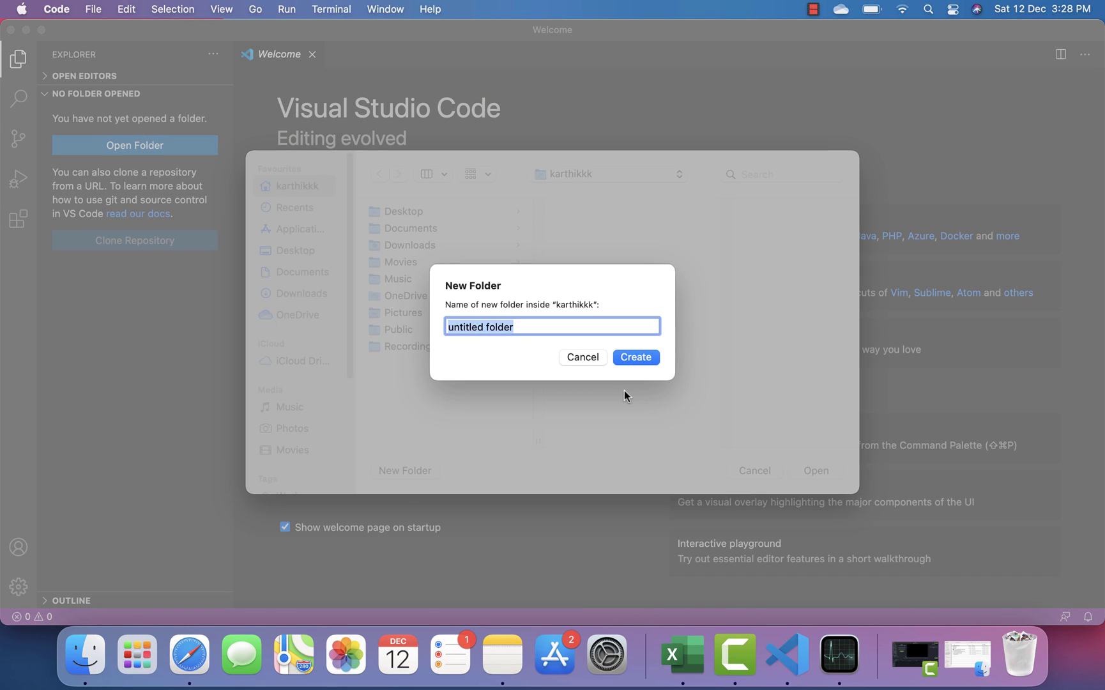
type("Puppet")
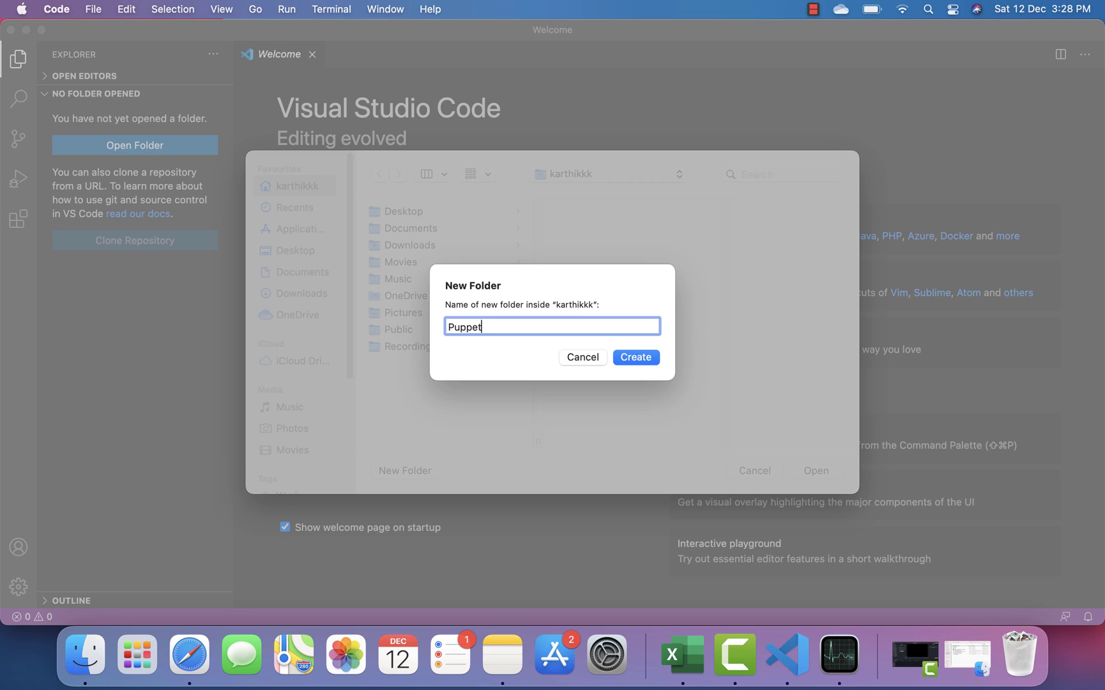
type("eer")
left_click(646, 360)
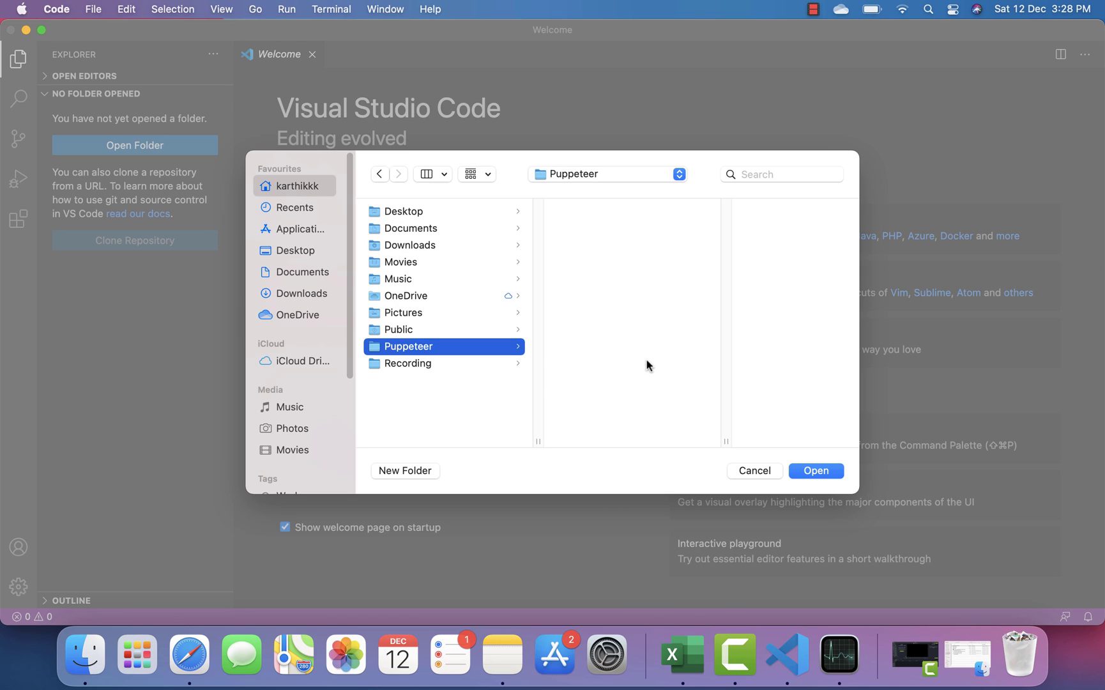
left_click(807, 470)
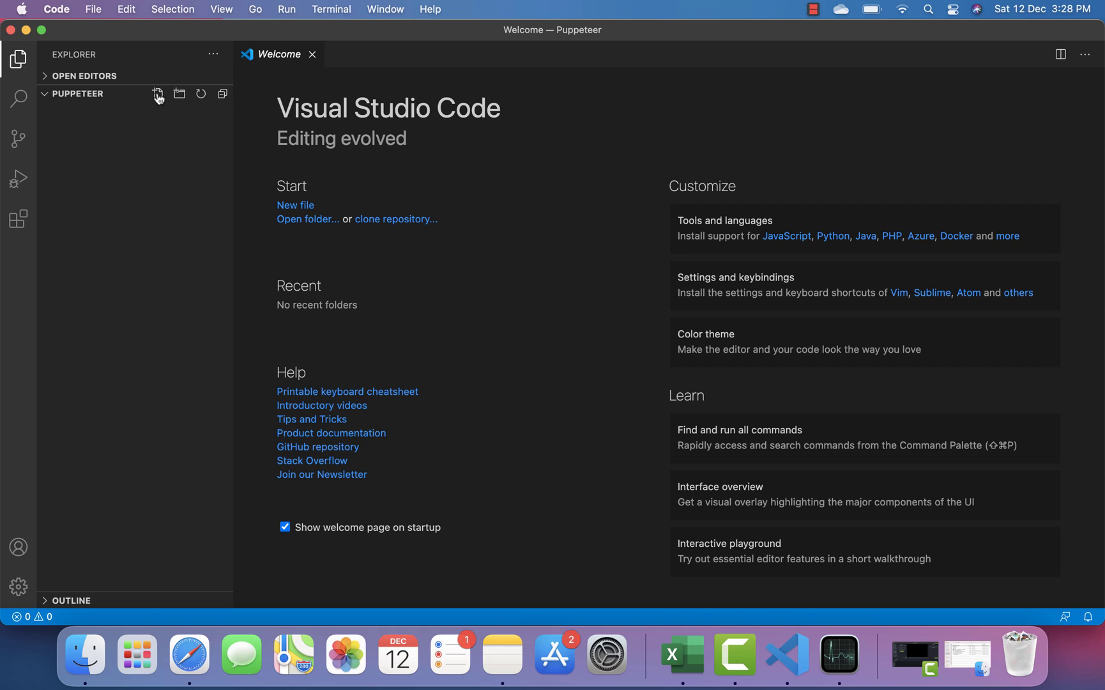
- Create and save package.json with puppeteer 5.4.1 under devDependencies
left_click(157, 96)
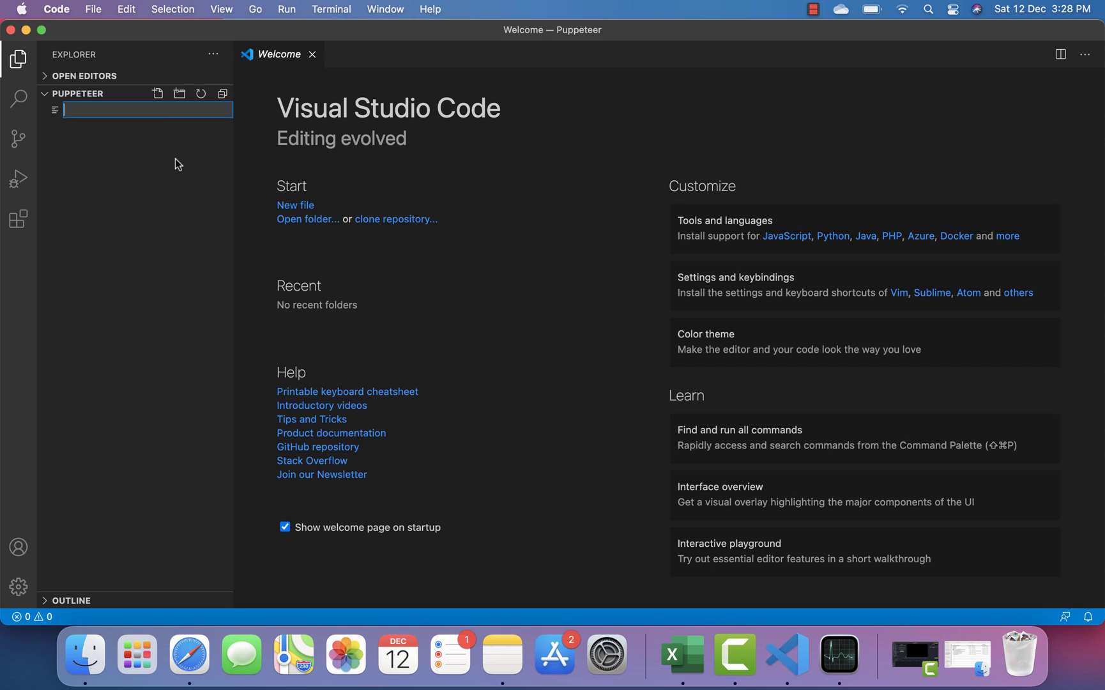
type("package.json")
key("Return")
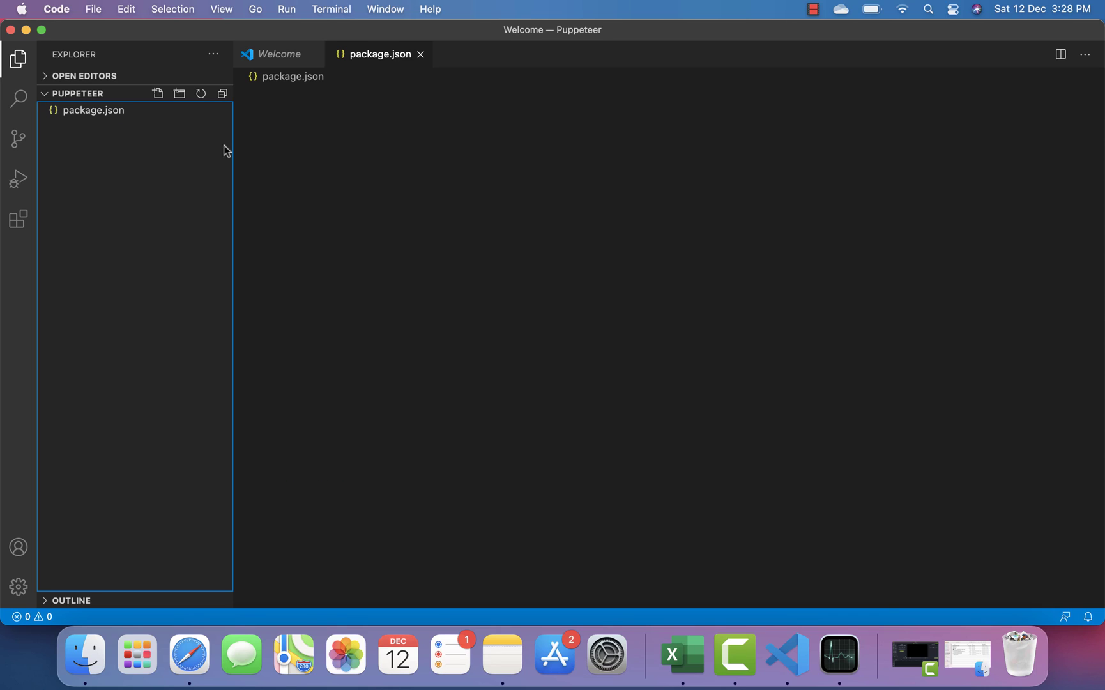
type("{")
key("Return")
type("dev")
key("Return")
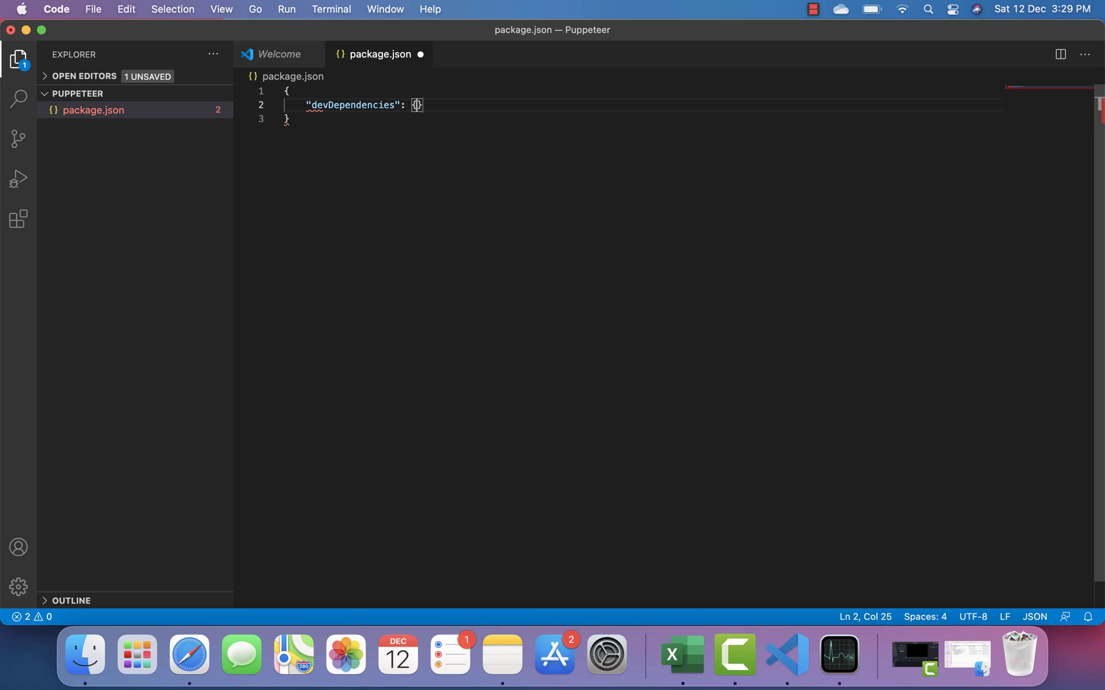
key("Return")
type("\"puppeteer")
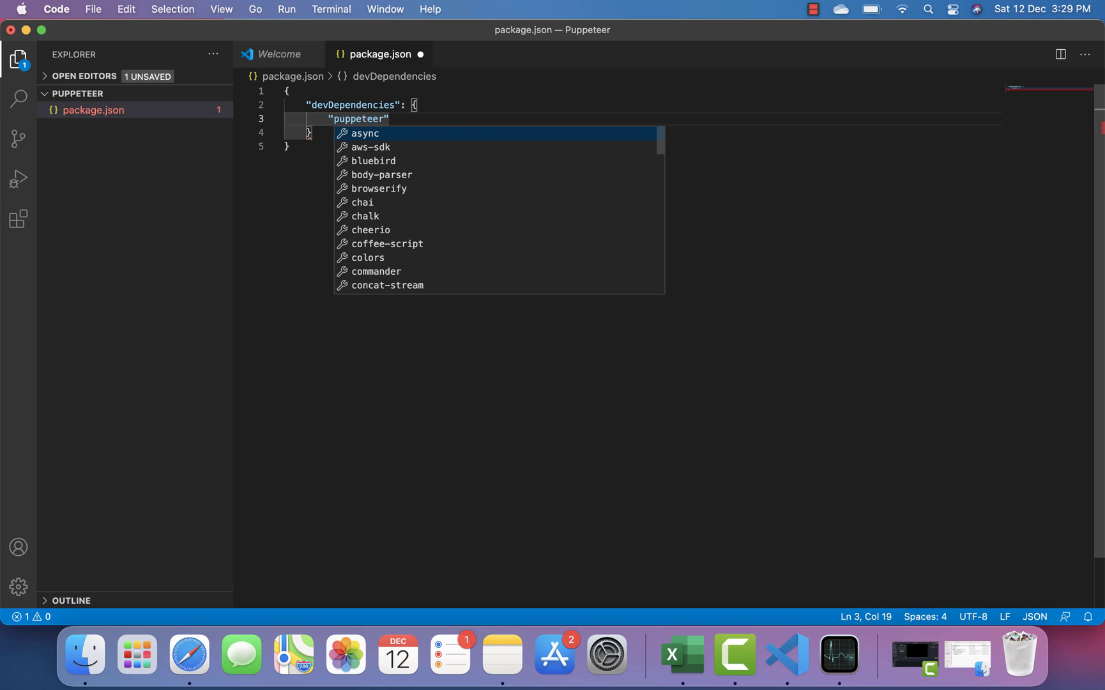
key("Return")
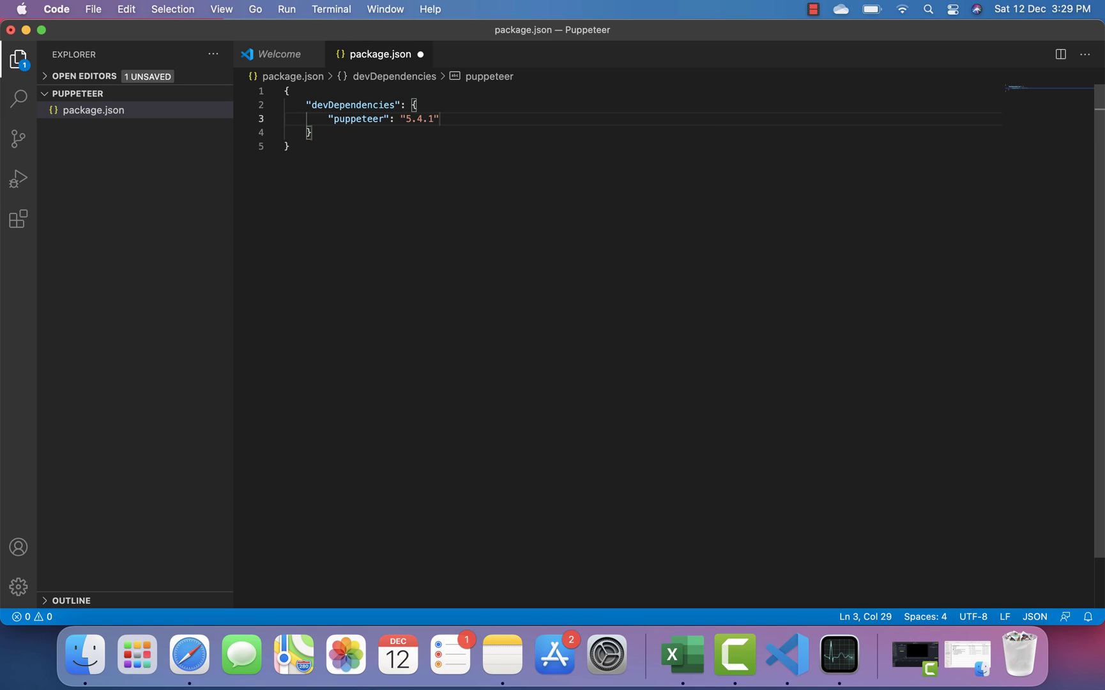
key("super+s")
- Search the Command Palette for 'term' to list terminal commands
left_click(438, 175)
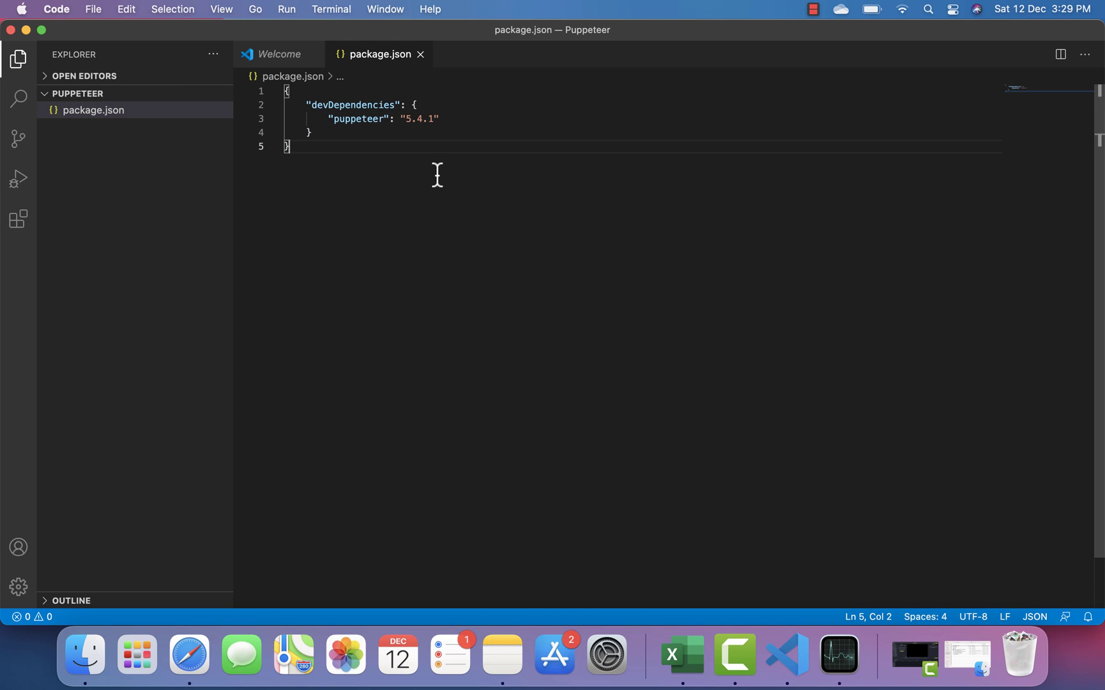
key("super+shift+p")
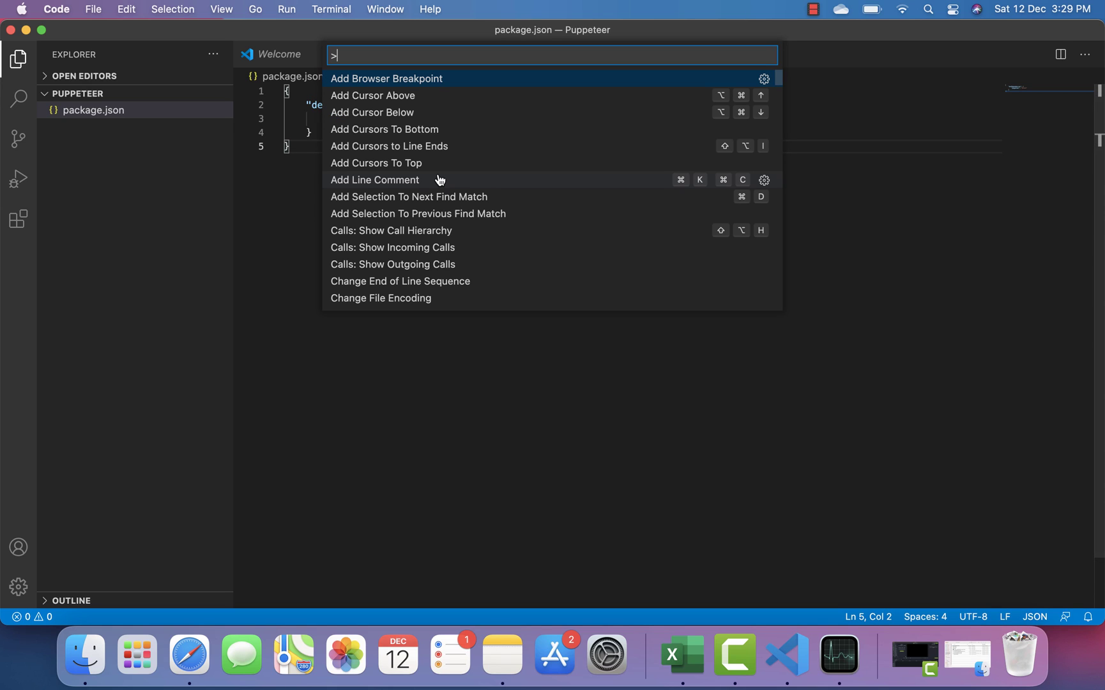
type("term")
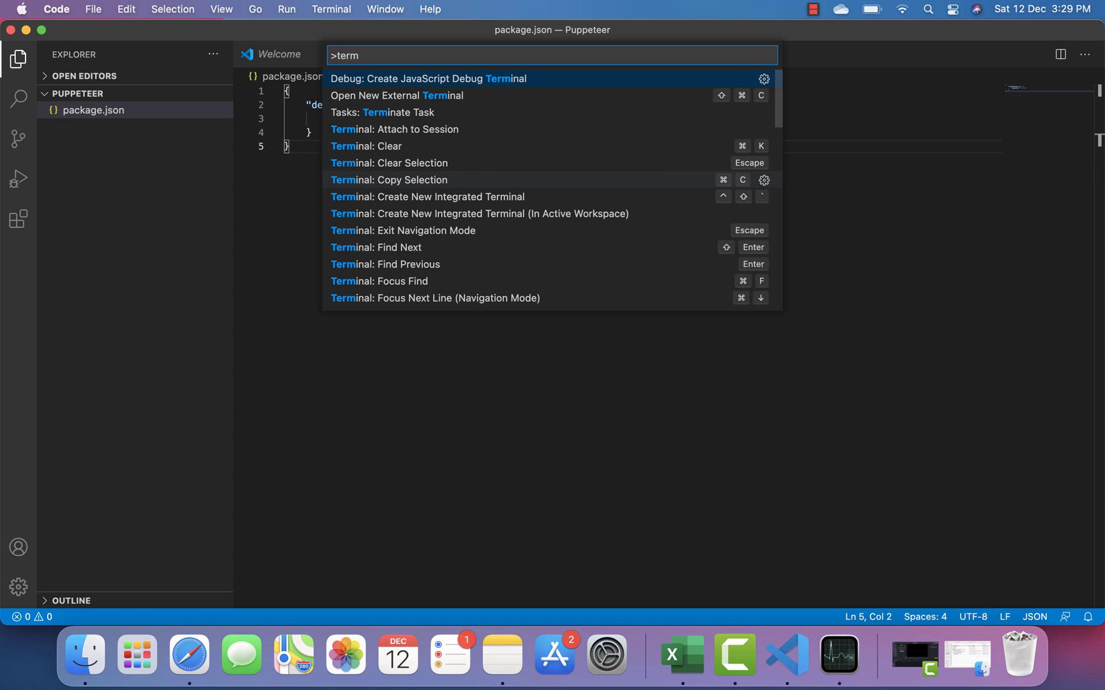
key("Down")
key("Down")
key("Down")
key("Down")
key("Down")
key("Down")
key("Down")
- Create an integrated terminal, run npm install (npm not found), and resize the panel
key("Return")
type("npm")
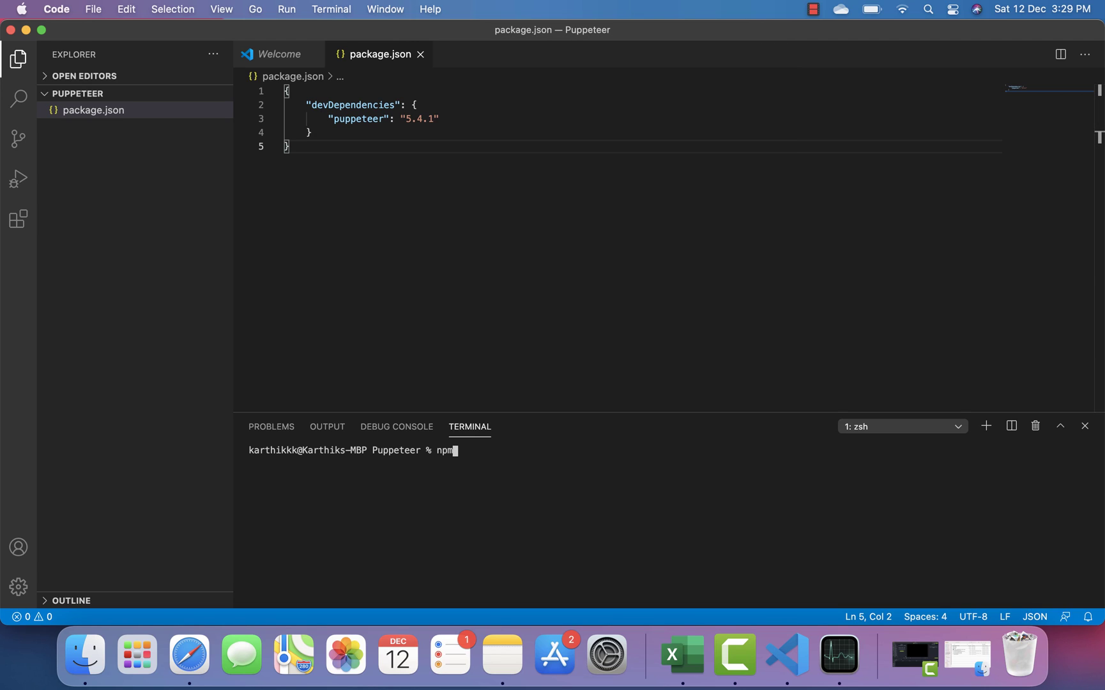
type(" install")
key("Return")
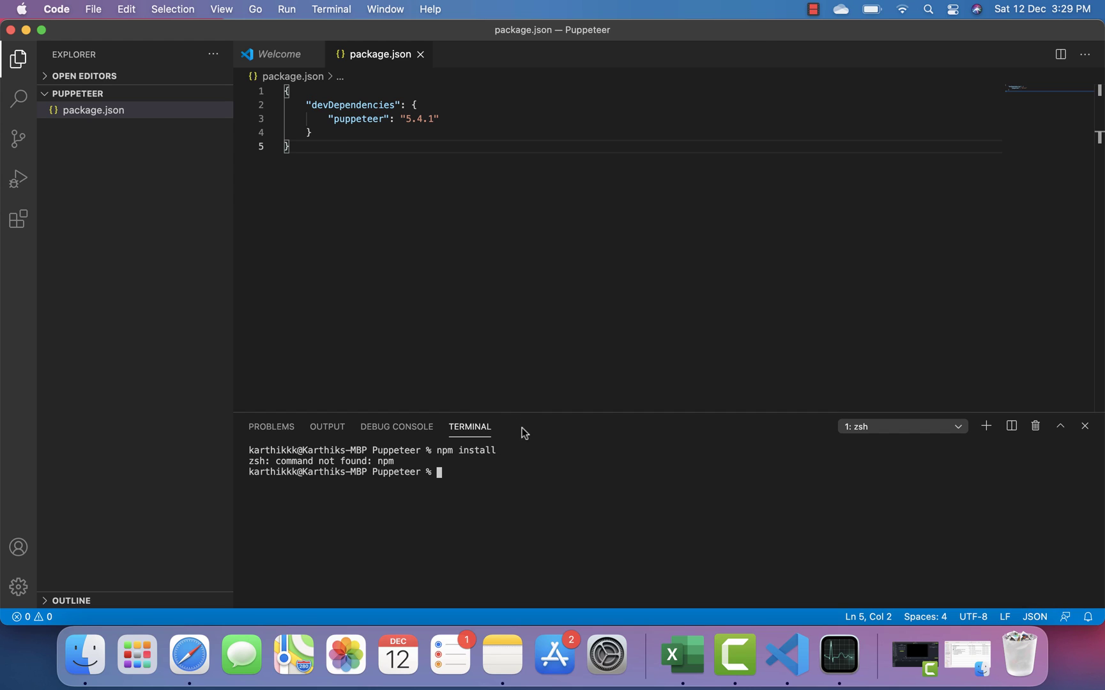
left_click_drag(558, 411, 591, 215)
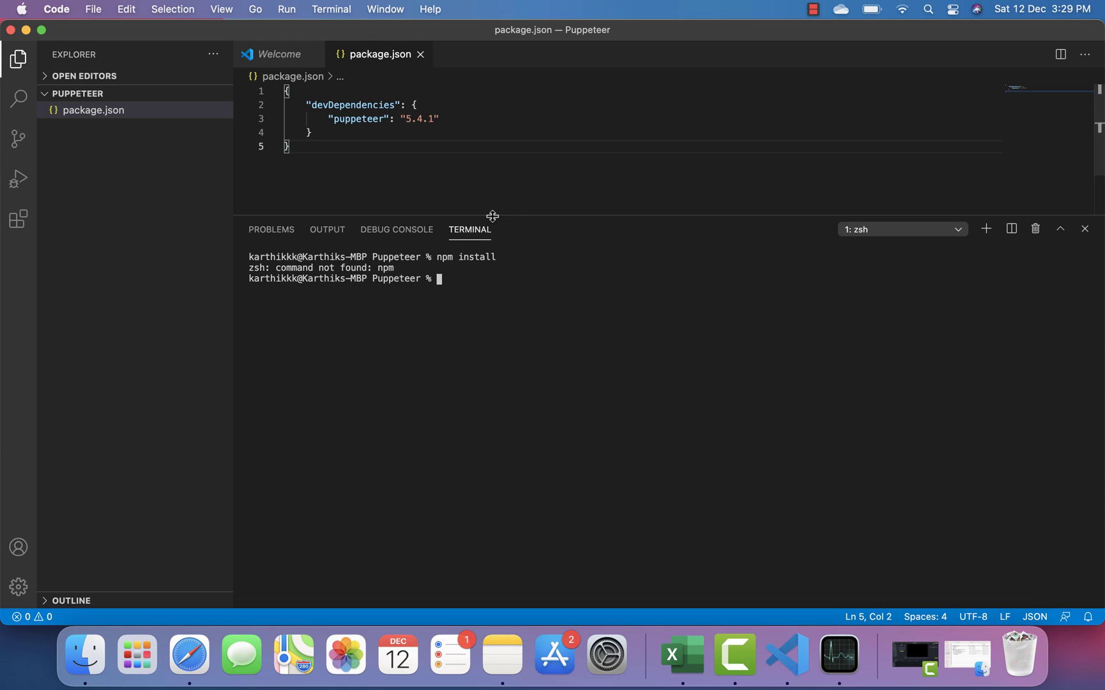
left_click_drag(493, 216, 537, 191)
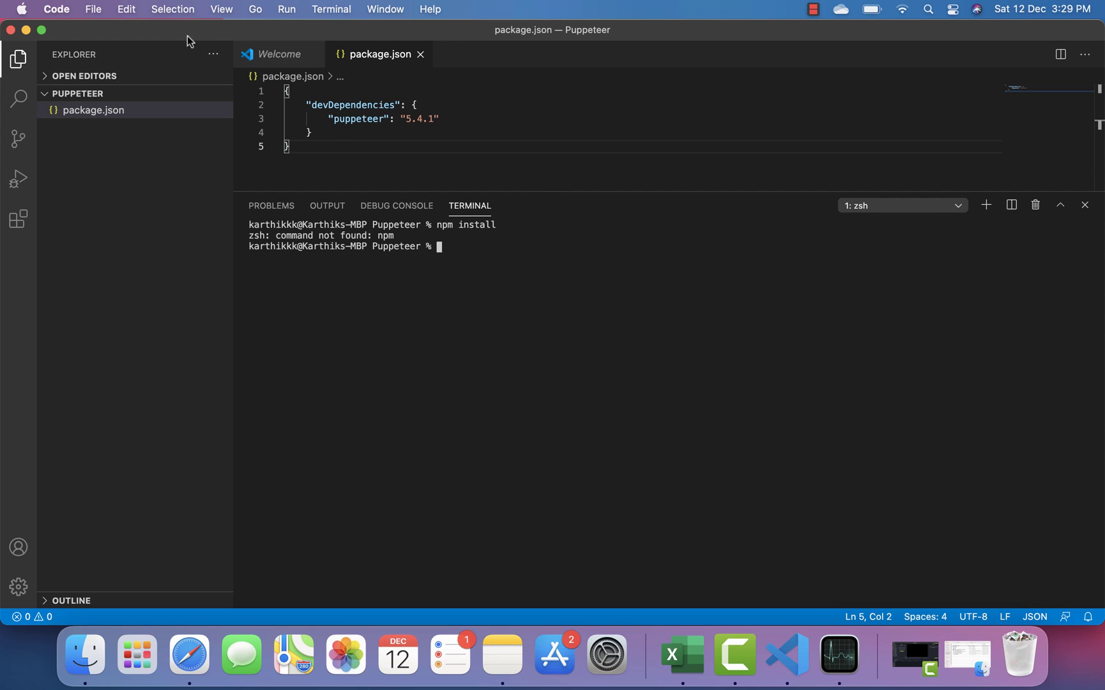
left_click(88, 11)
mouse_move(59, 16)
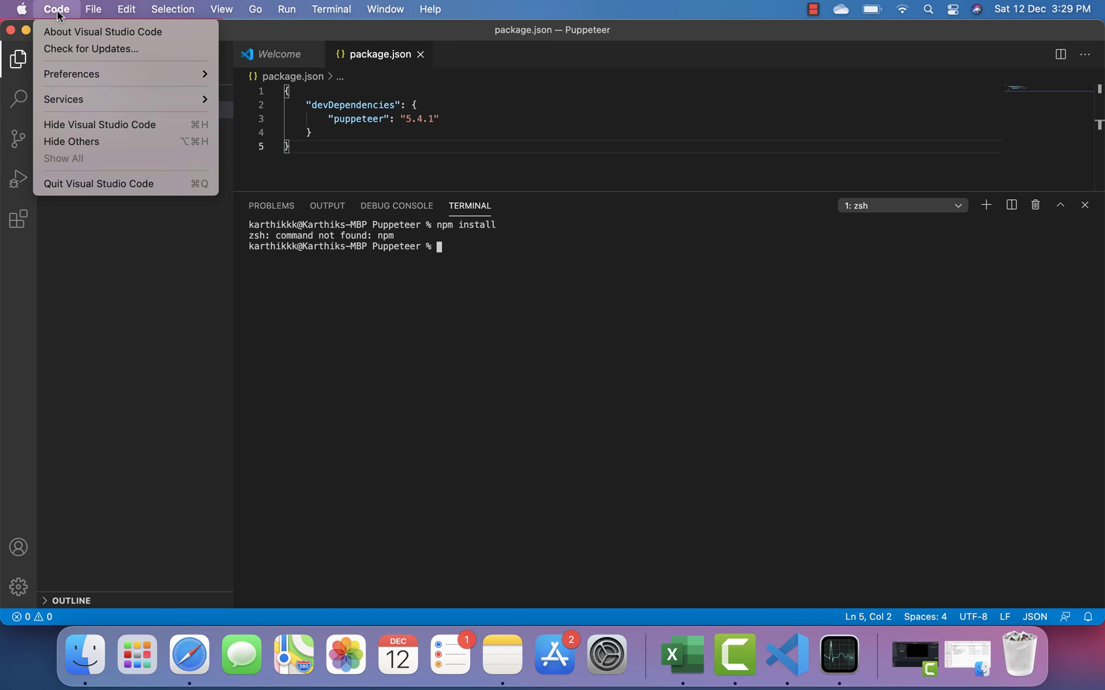
mouse_move(93, 10)
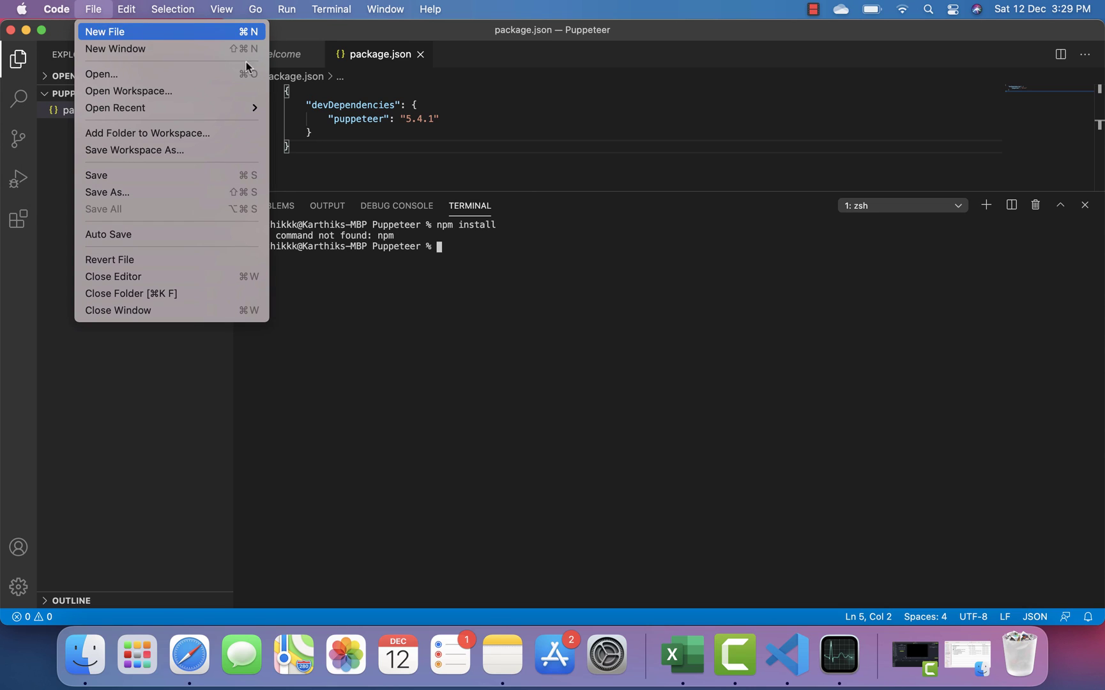
left_click(560, 149)
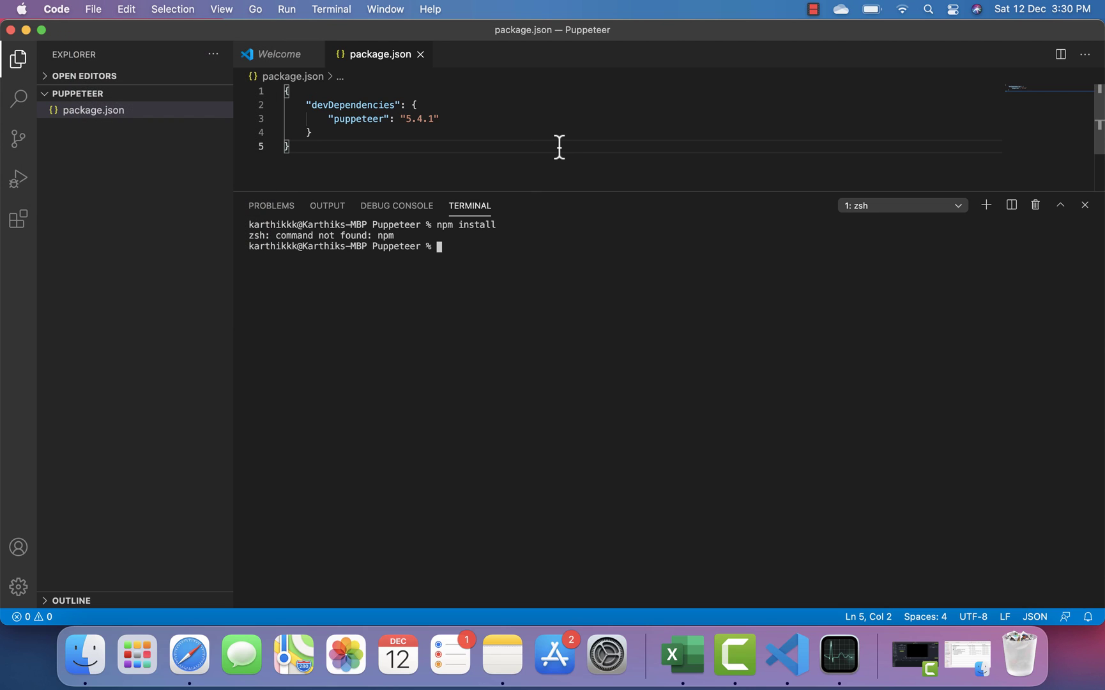
left_click(558, 136)
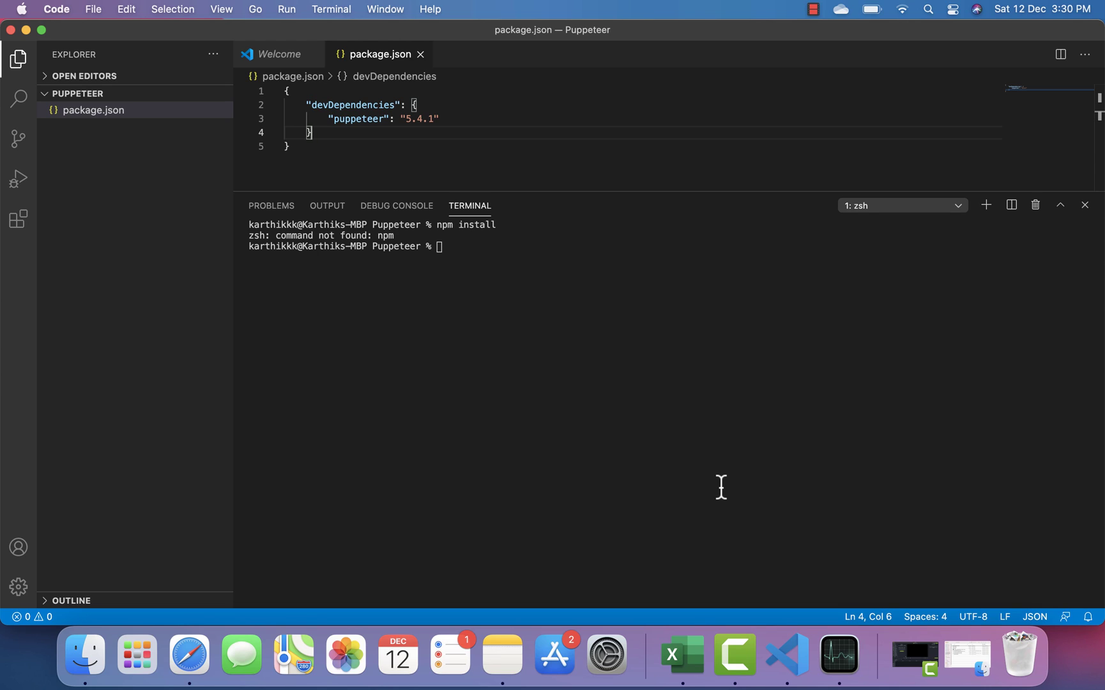
- In Safari, download the ARM64 experimental Insiders build for Mac from the Insiders page
left_click(189, 654)
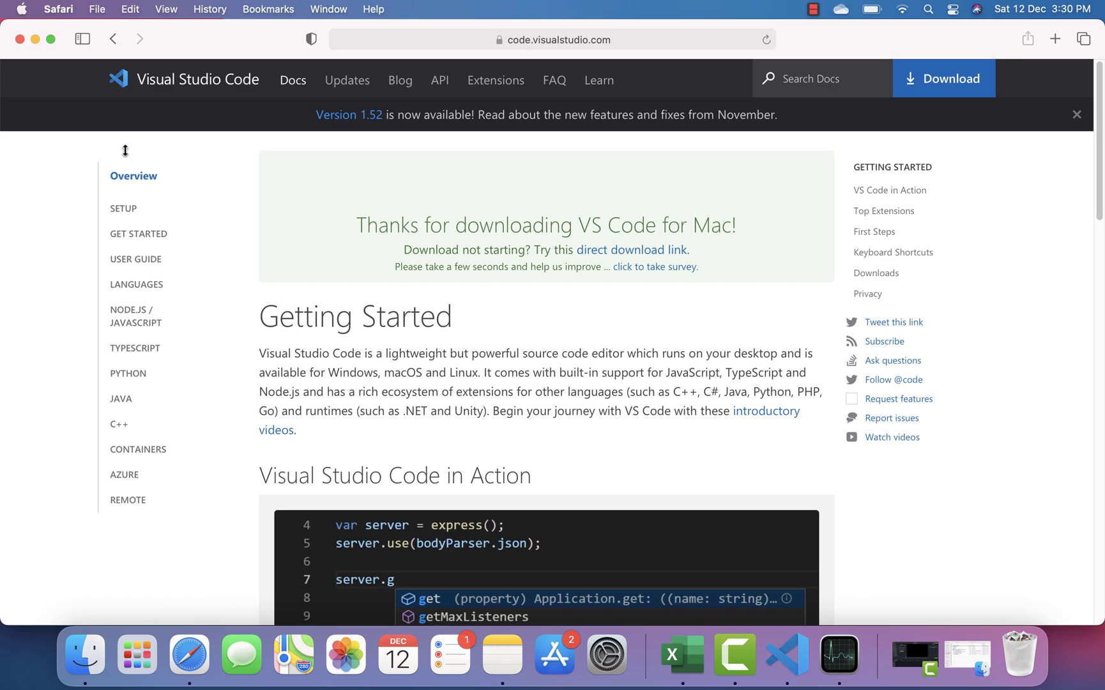
left_click(112, 39)
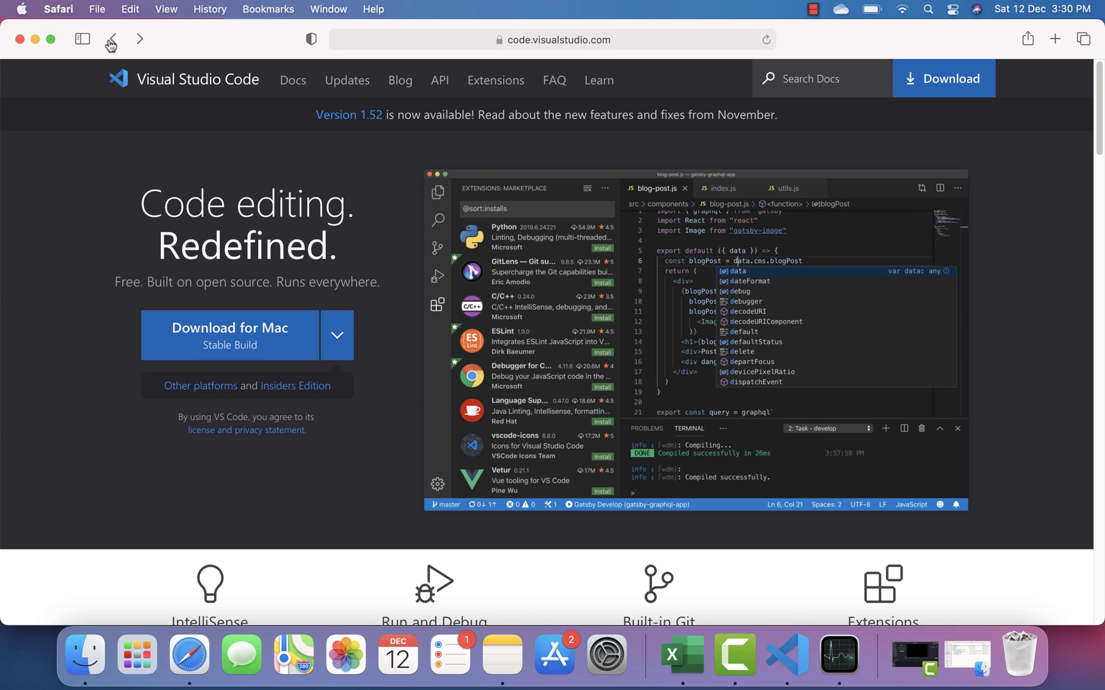
left_click(311, 387)
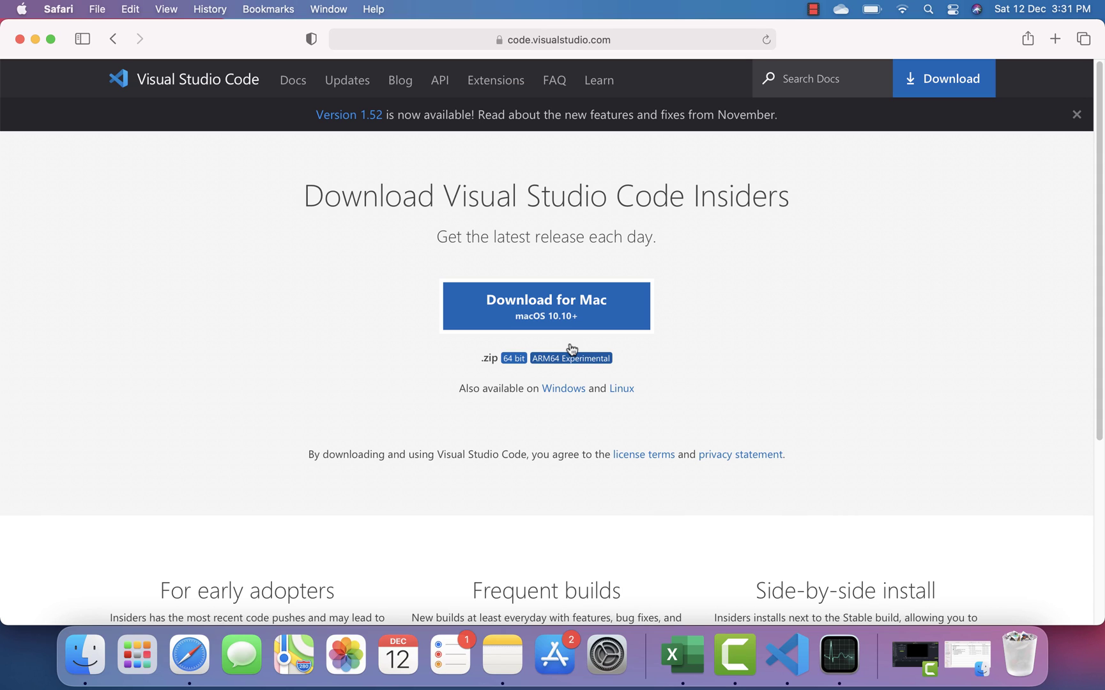
left_click(590, 359)
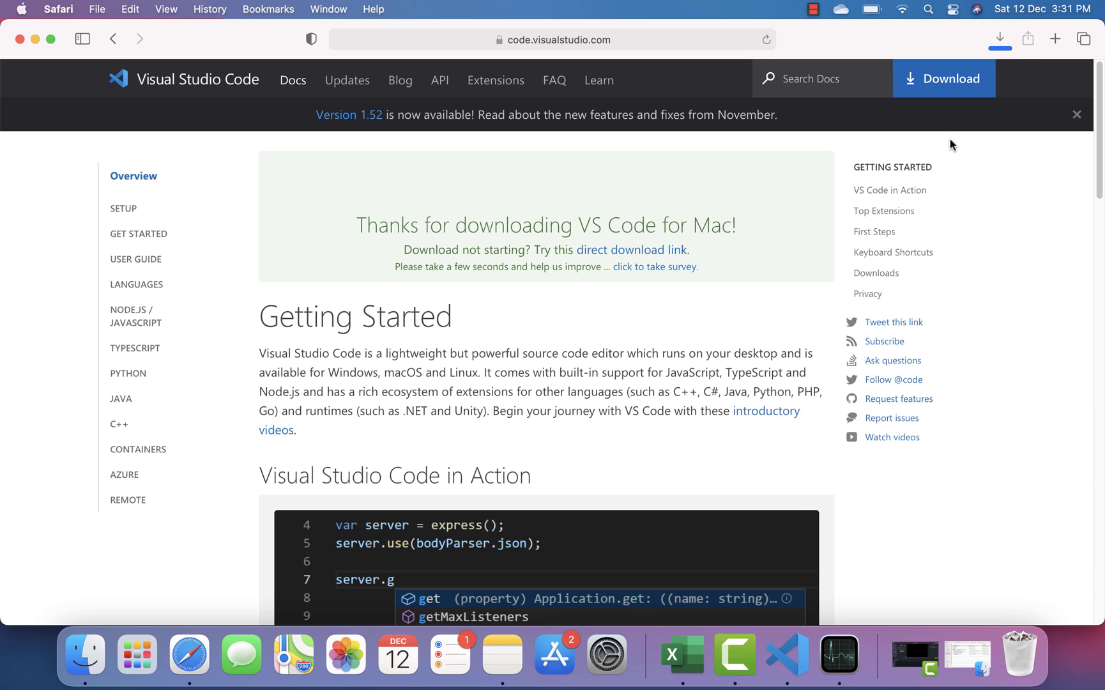
- Launch the Code - Exploration download from Safari, allow it to open, then bring up Activity Monitor
left_click(1000, 39)
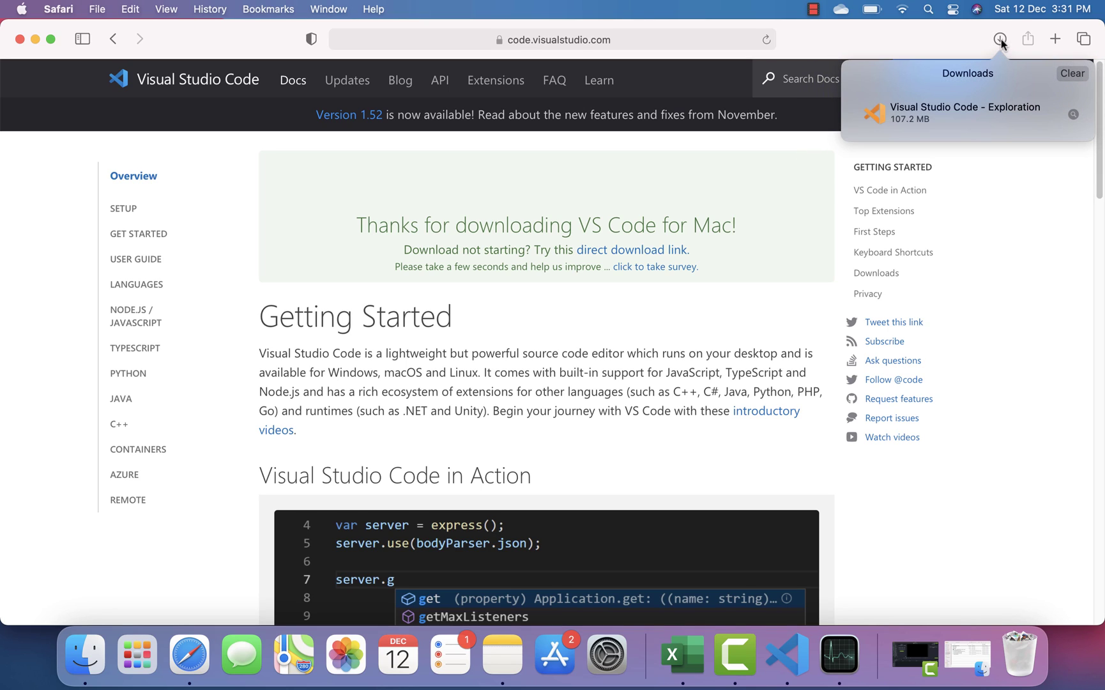
left_click(982, 115)
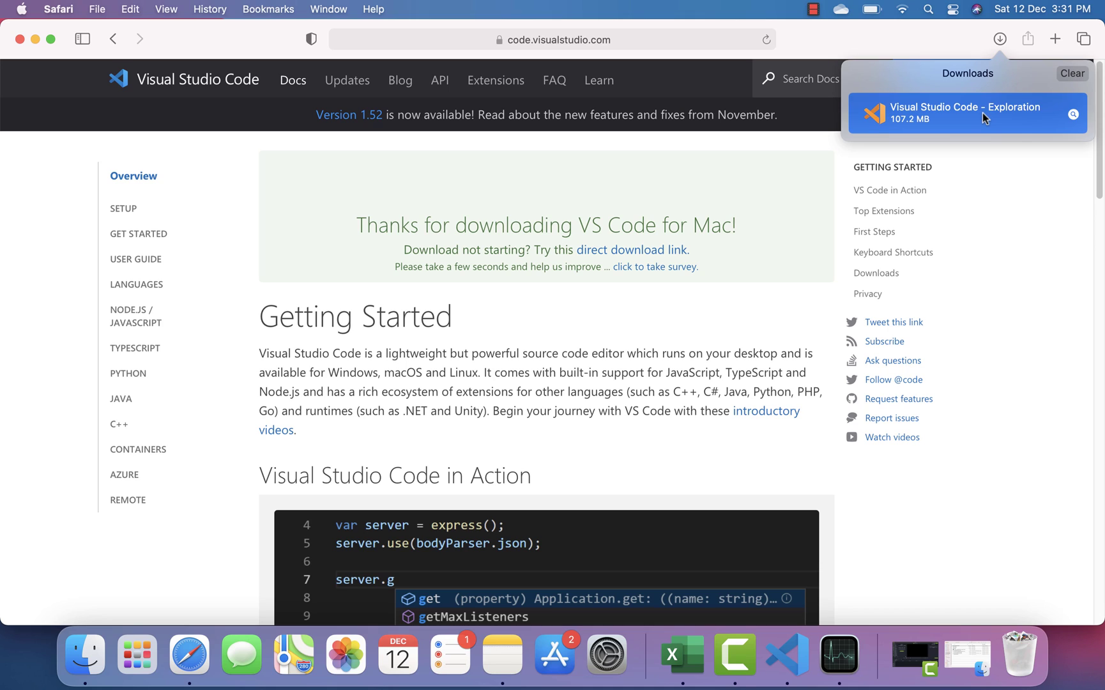
double_click(982, 115)
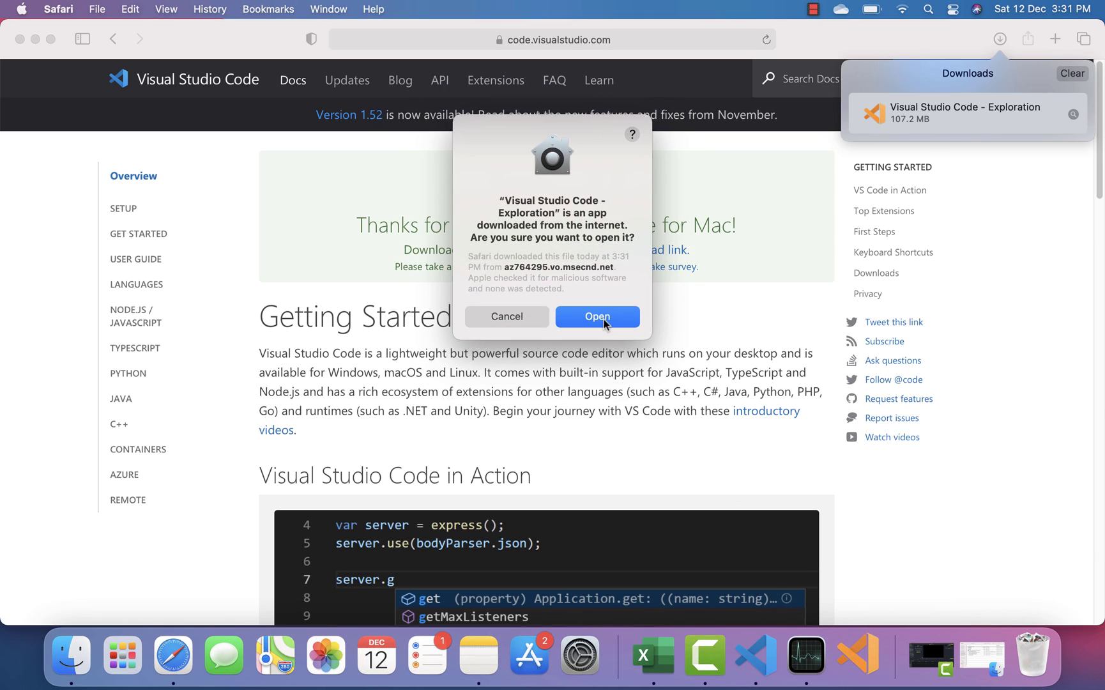
left_click(602, 317)
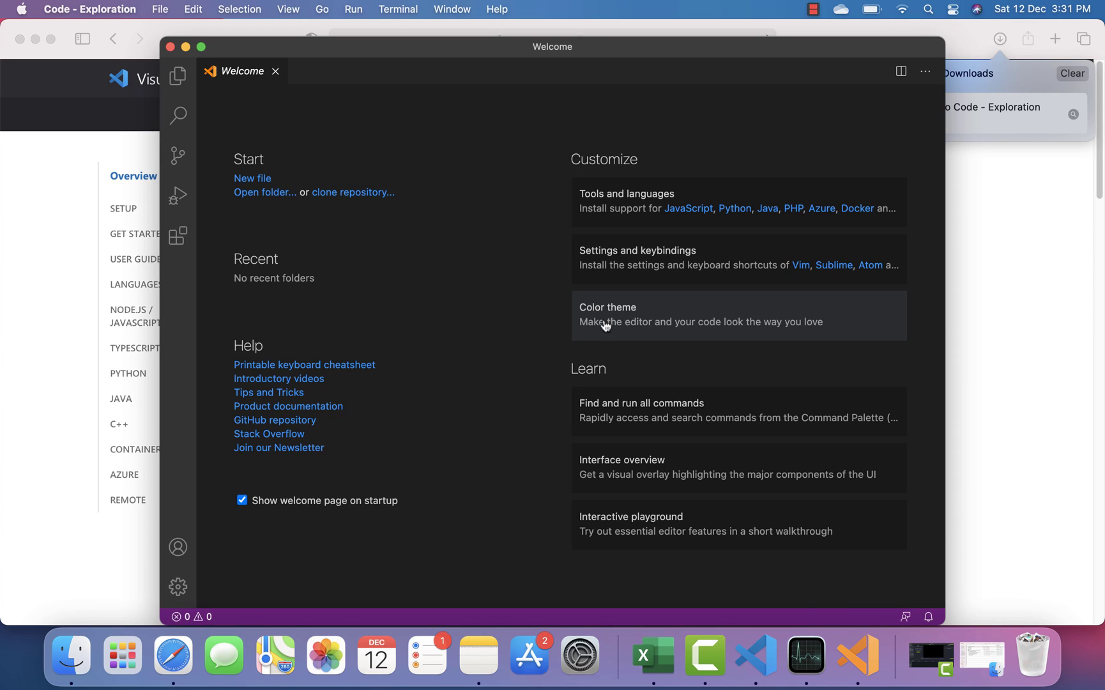
left_click_drag(576, 47, 571, 29)
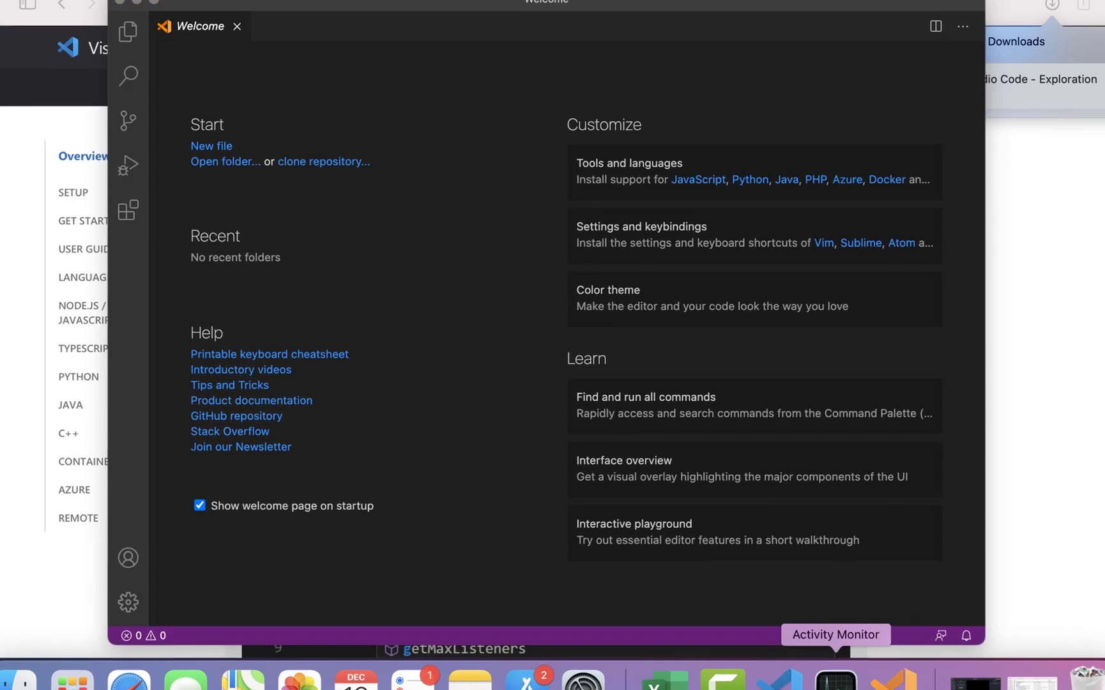
left_click(835, 678)
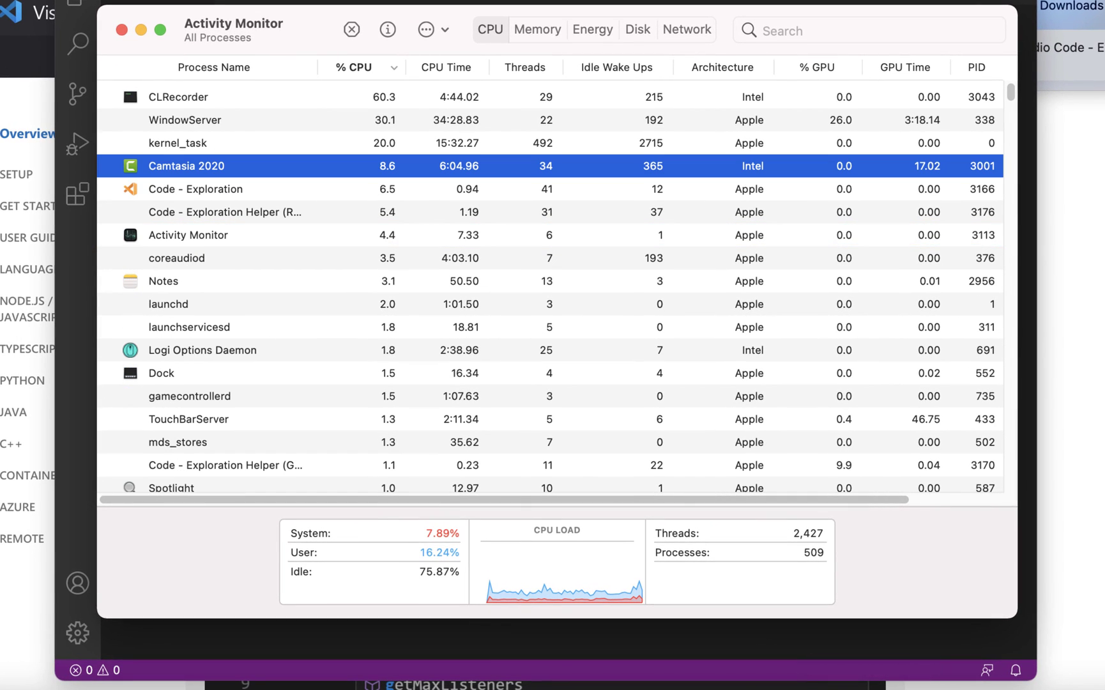
- Compare architectures: Code - Exploration shows Apple, the older Code process shows Intel
left_click(248, 192)
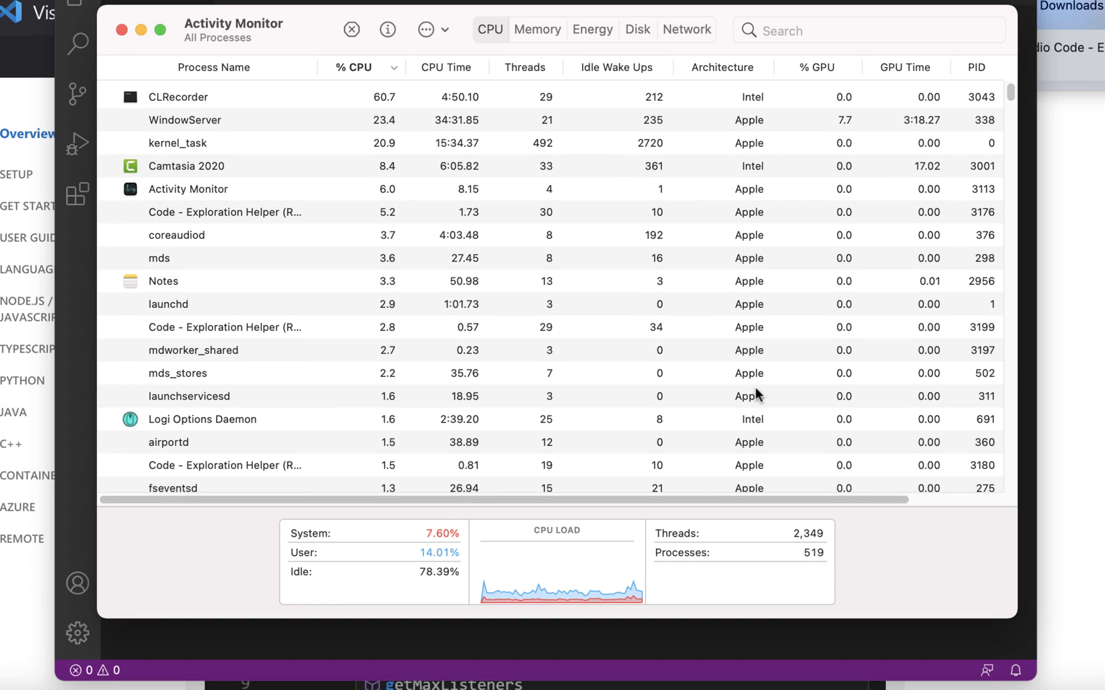
scroll(755, 388, "down", 3)
scroll(756, 387, "down", 1)
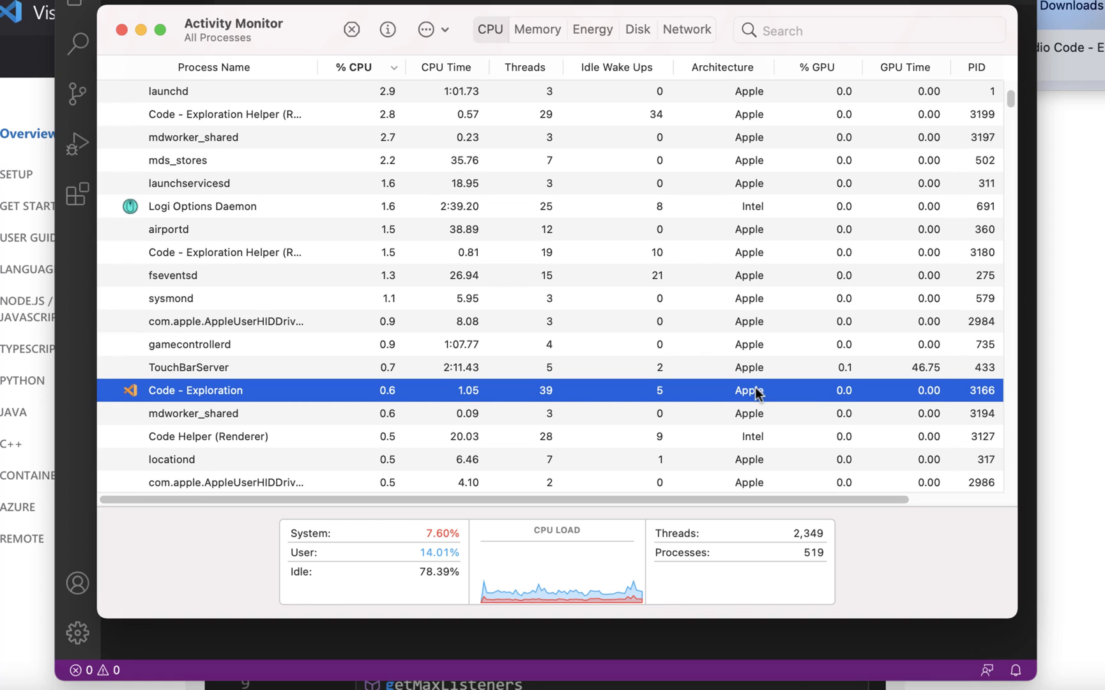
scroll(755, 391, "down", 2)
scroll(755, 387, "down", 2)
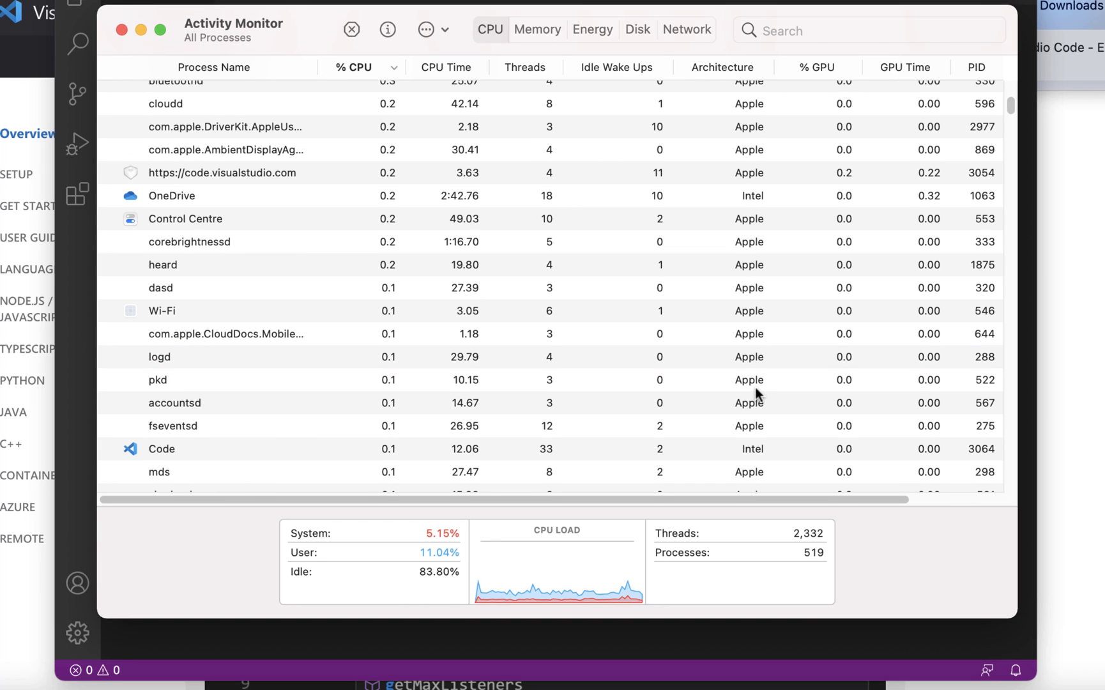
scroll(756, 386, "up", 10)
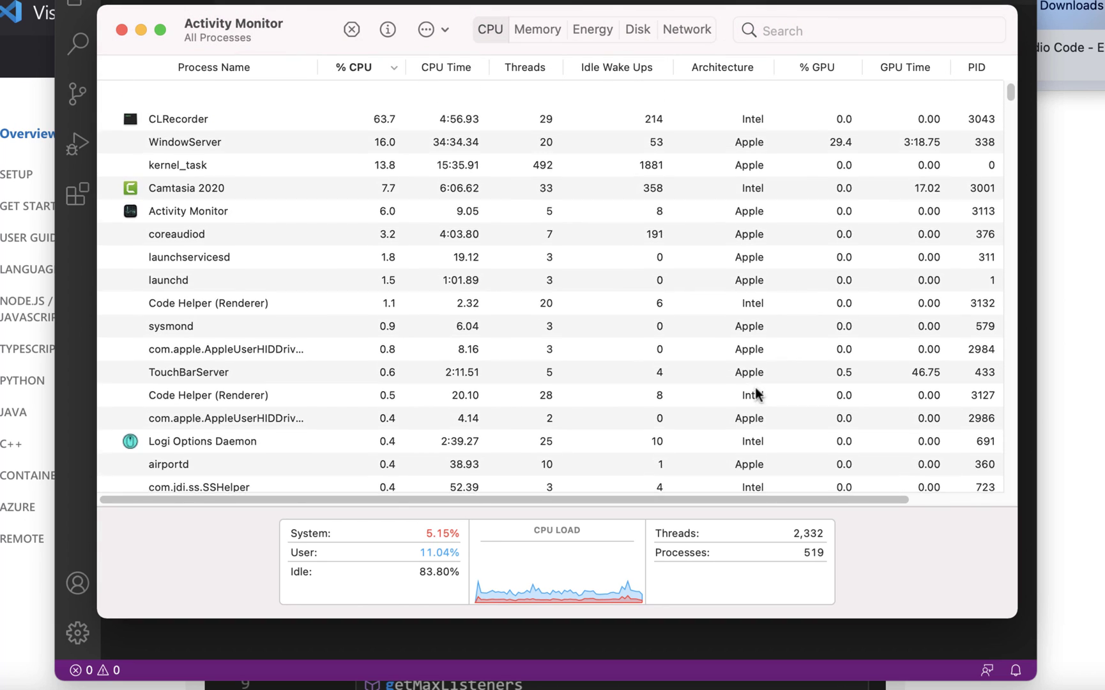
scroll(755, 387, "down", 5)
scroll(755, 387, "up", 6)
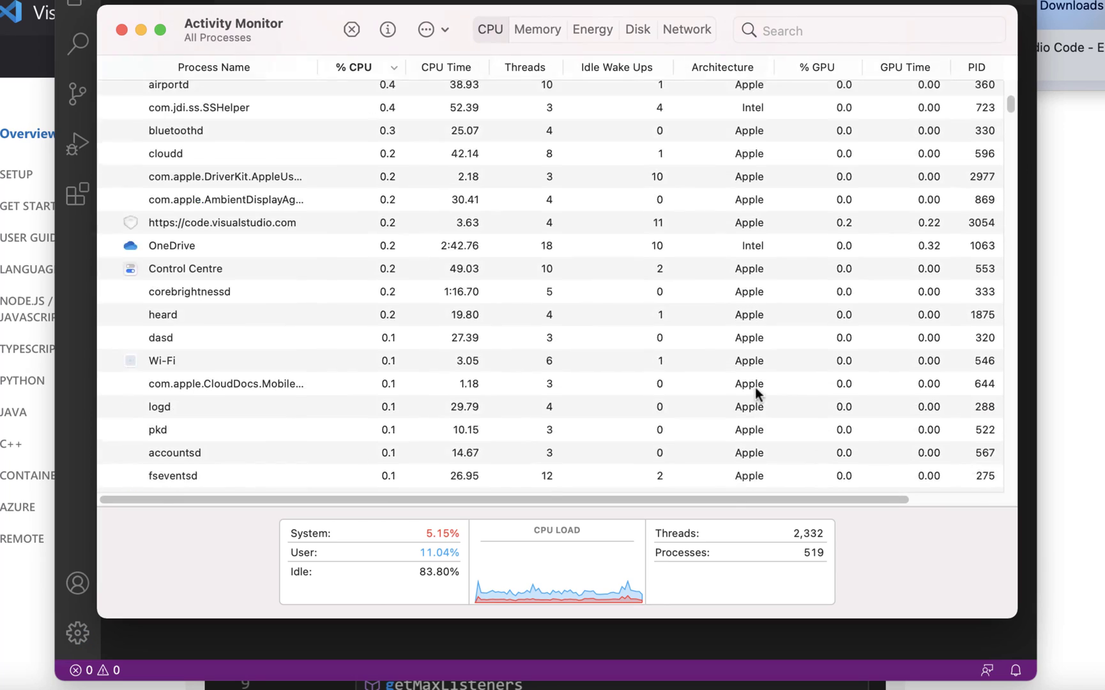
scroll(755, 387, "down", 3)
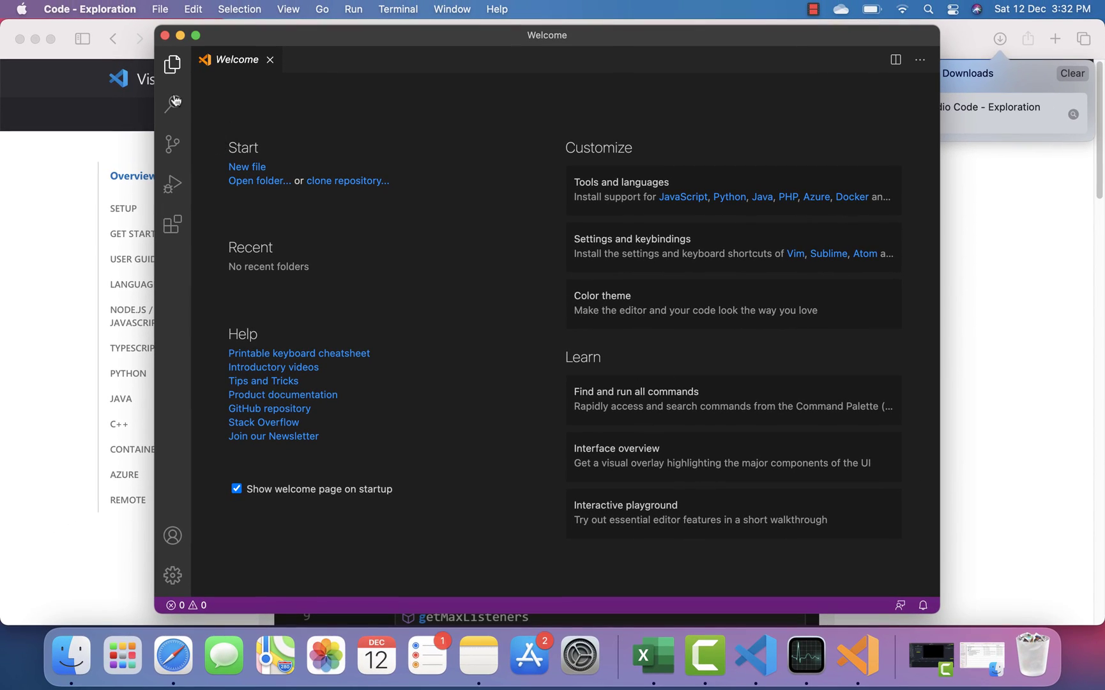
- Open the Puppeteer folder via File > Open in Code - Exploration, then quit to Safari
left_click(164, 9)
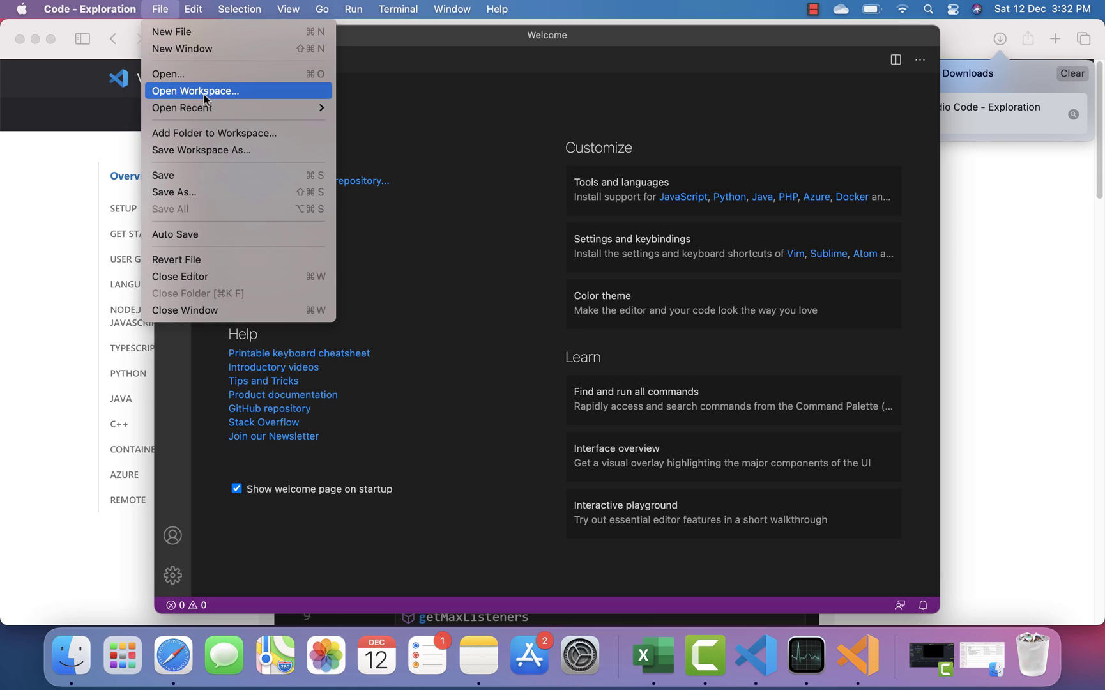
left_click(218, 77)
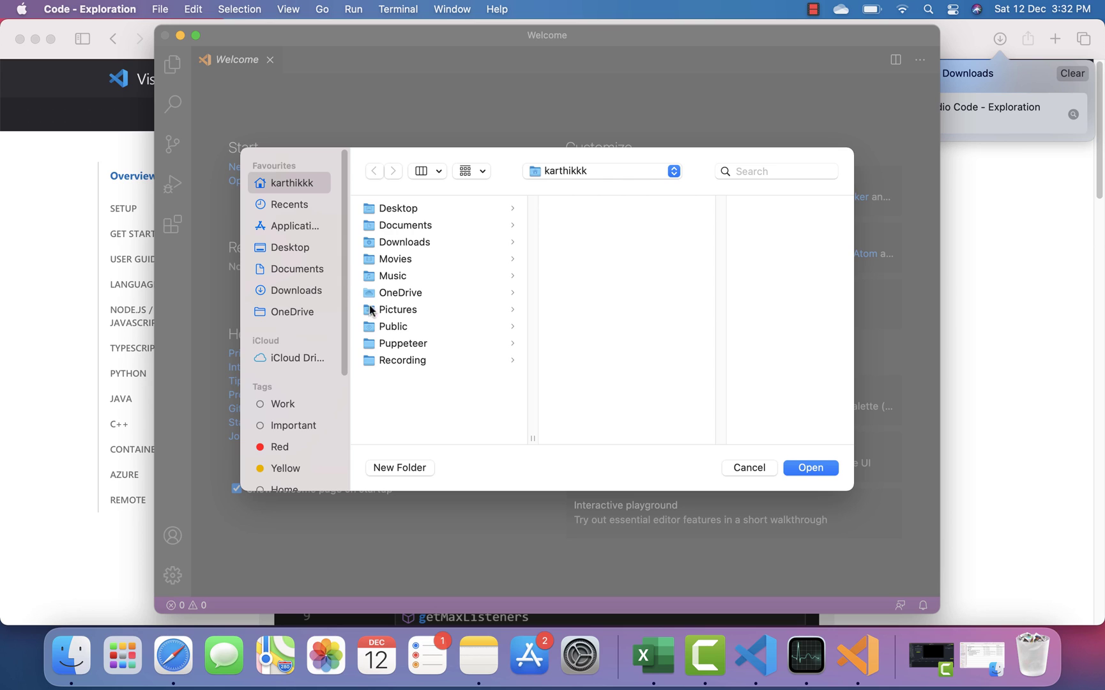
left_click(397, 344)
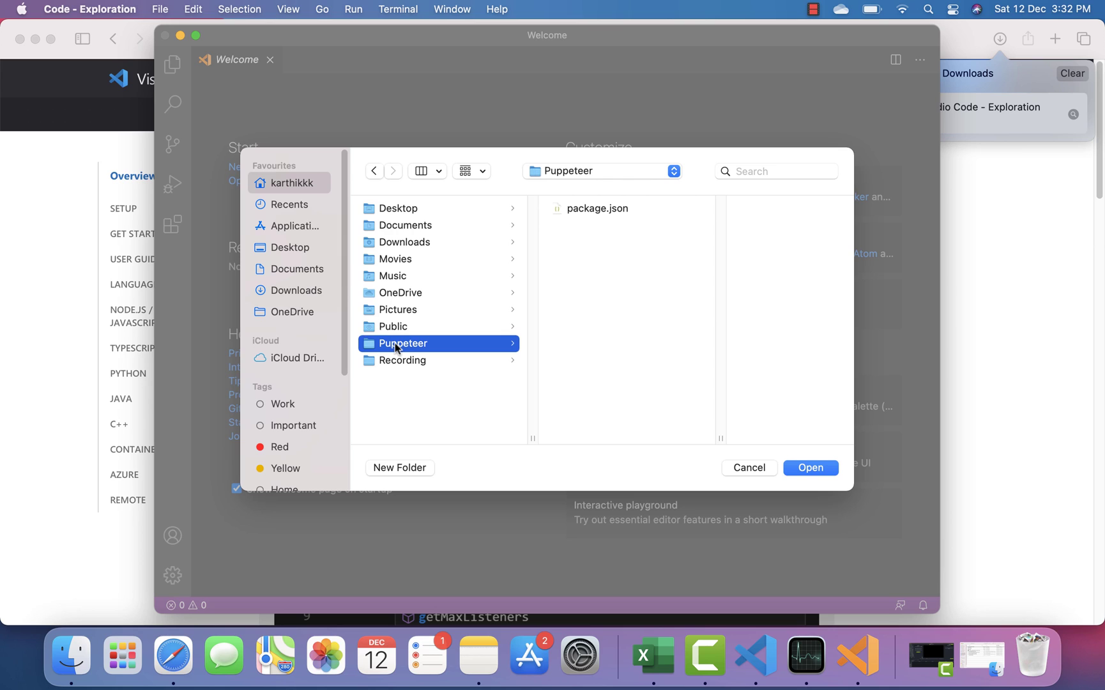
left_click(780, 465)
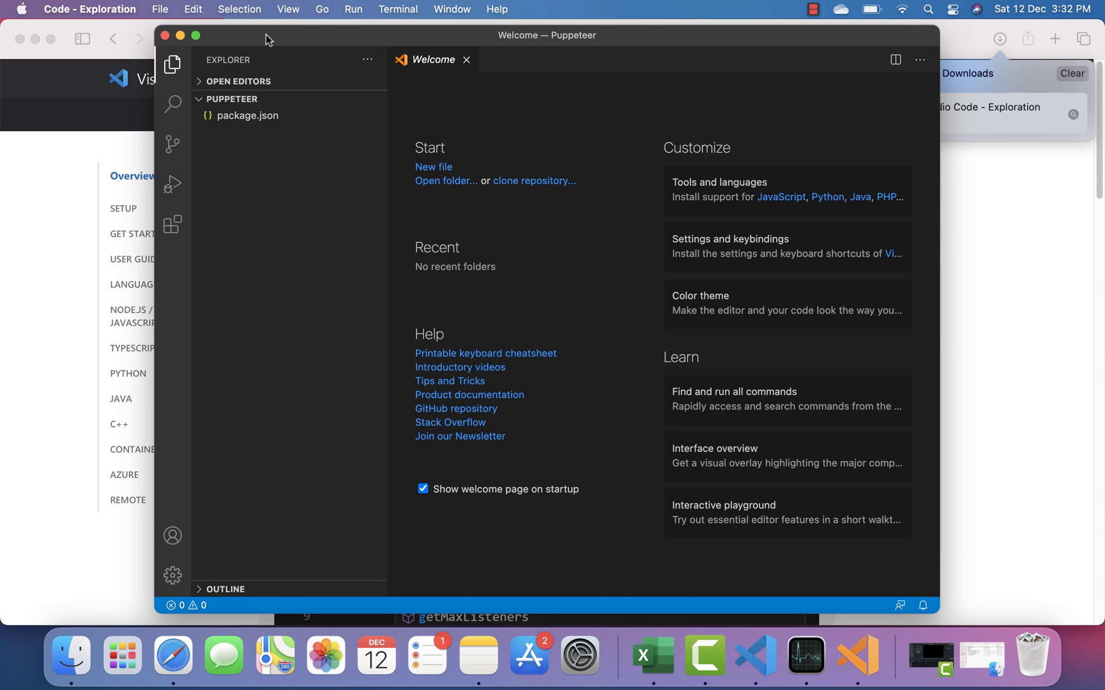
key("super+q")
left_click(327, 611)
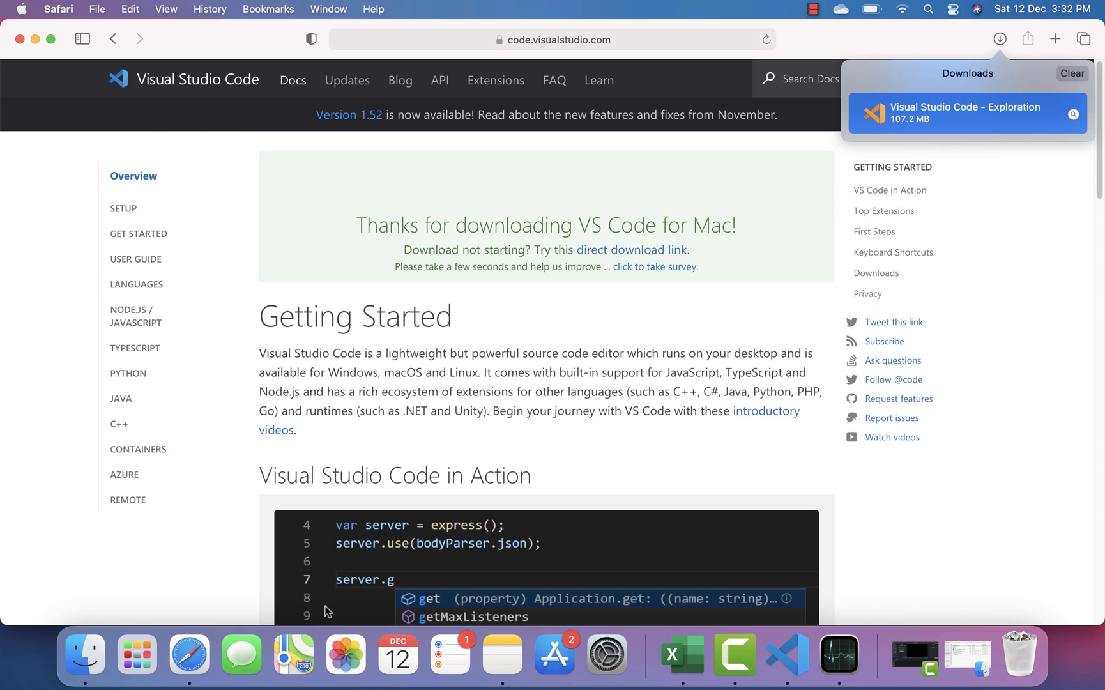
- Launch the regular Visual Studio Code from Spotlight to compare, then quit it
left_click(804, 670)
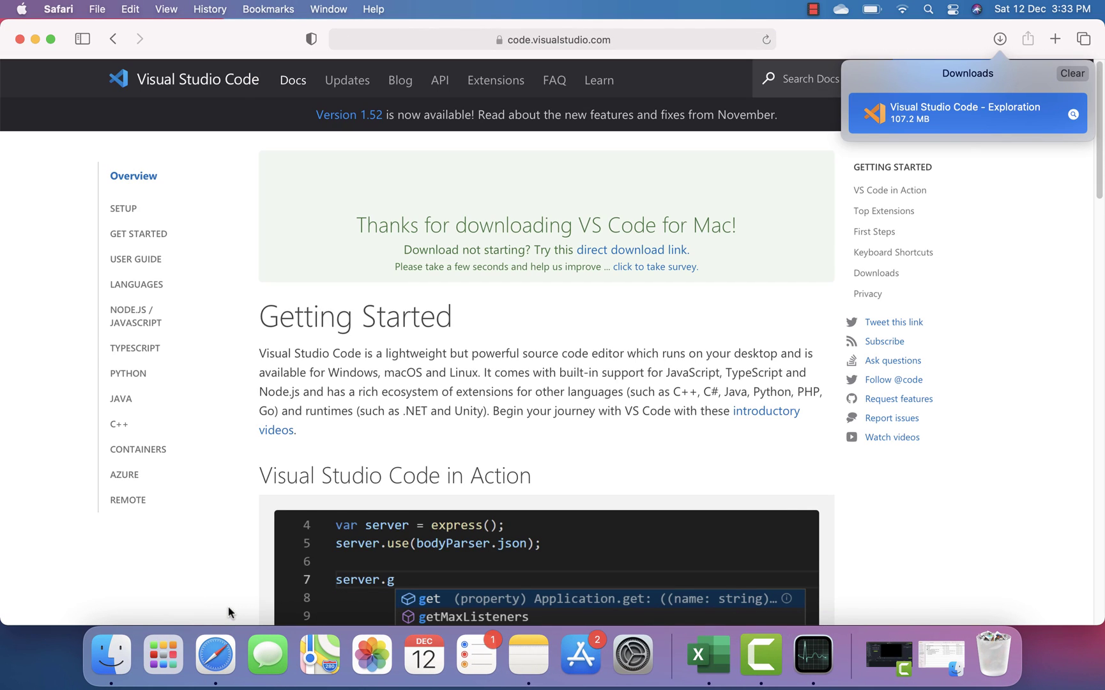
key("super+space")
type("vis")
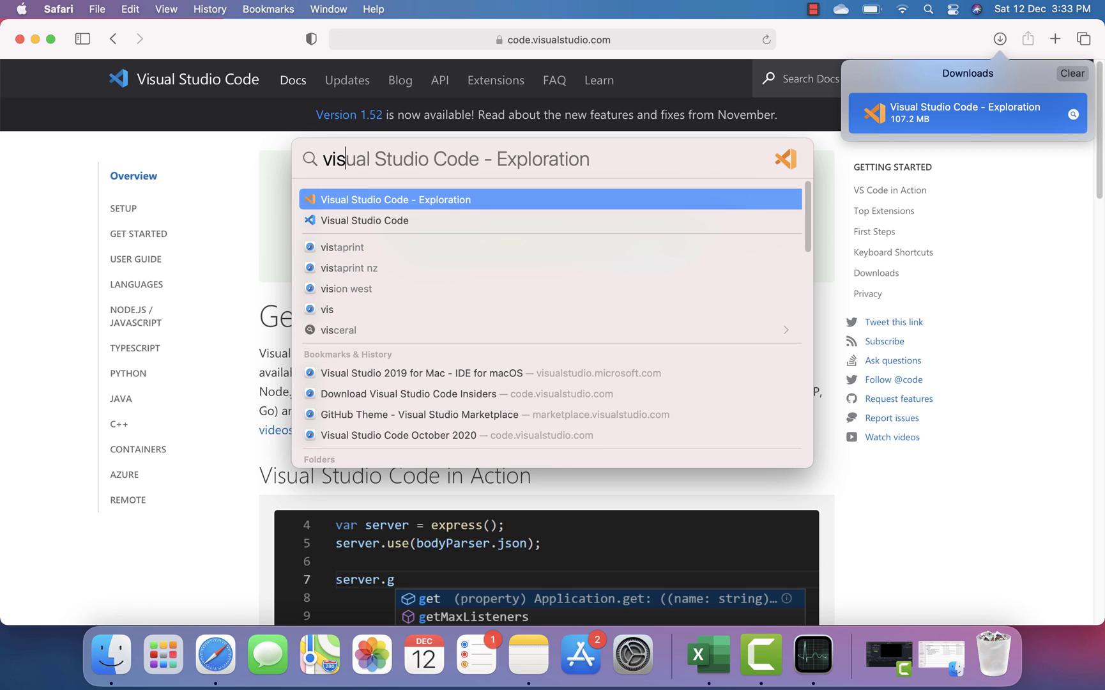
key("Down")
key("Return")
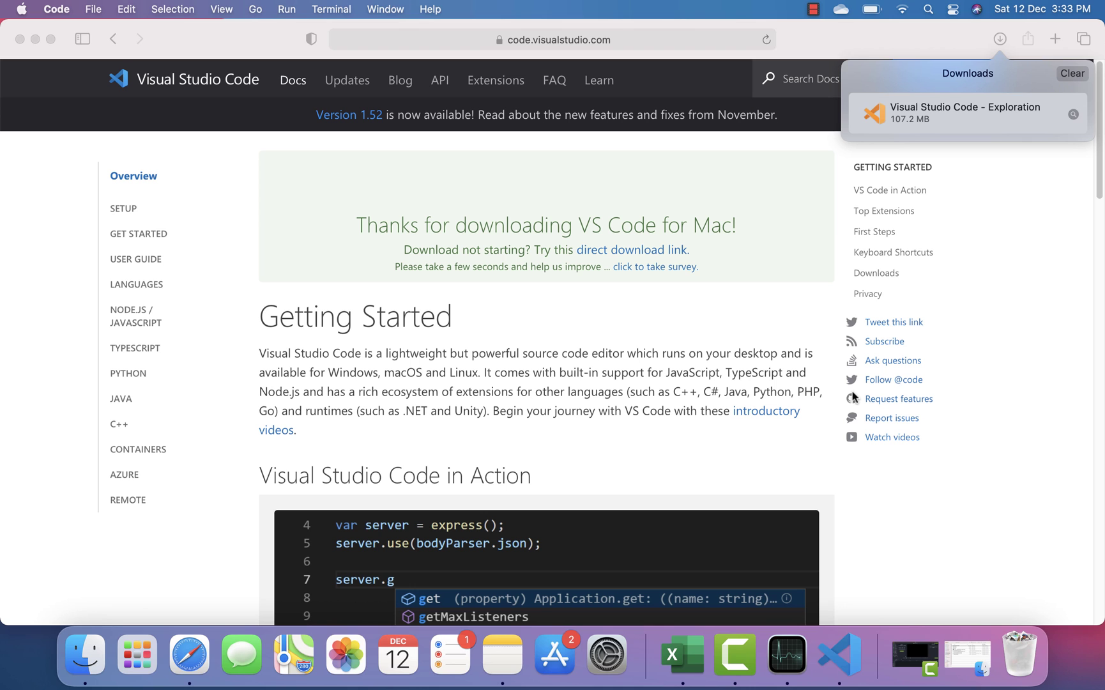
key("super+q")
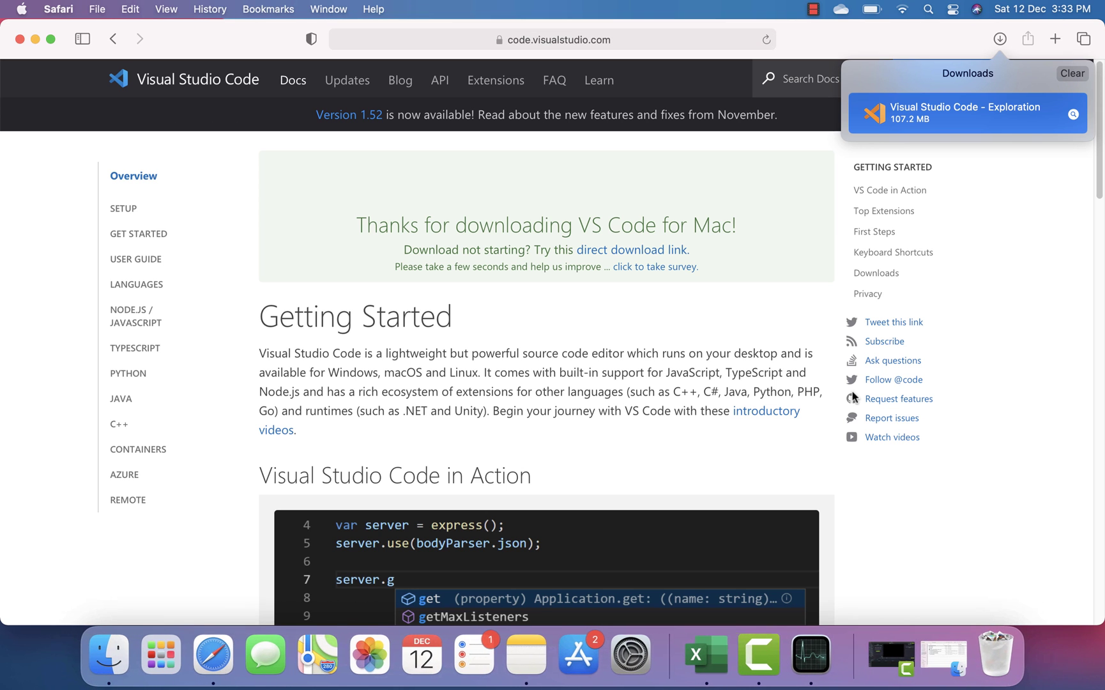
- Relaunch Visual Studio Code - Exploration from Spotlight, reopening the Puppeteer workspace
key("super+space")
type("vis")
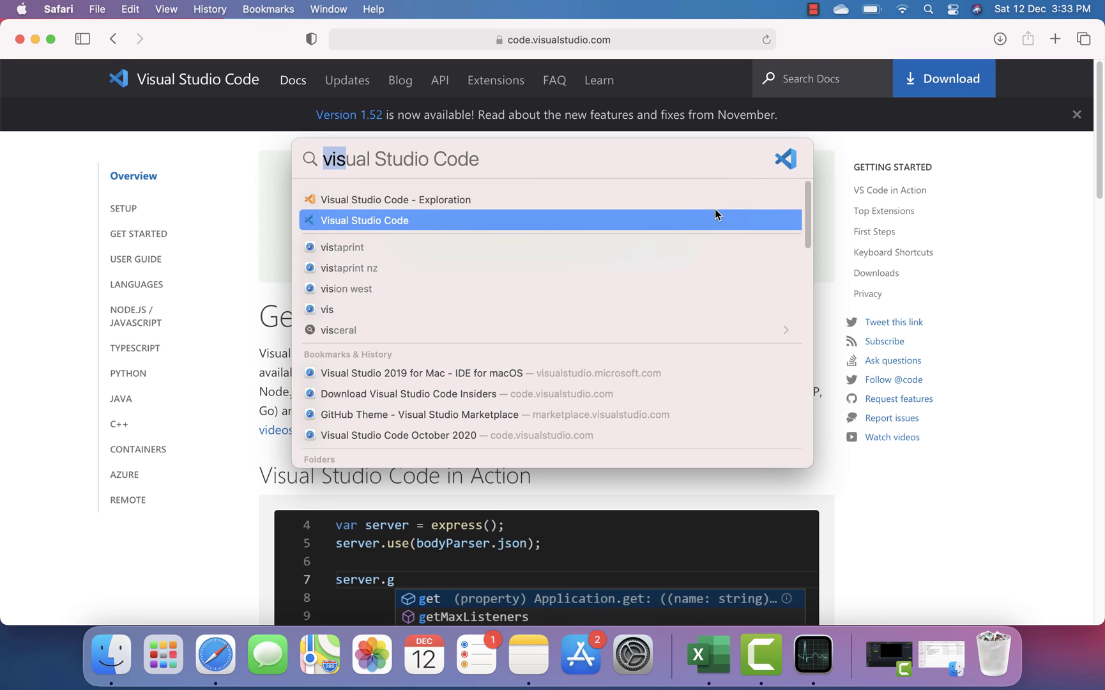
key("Up")
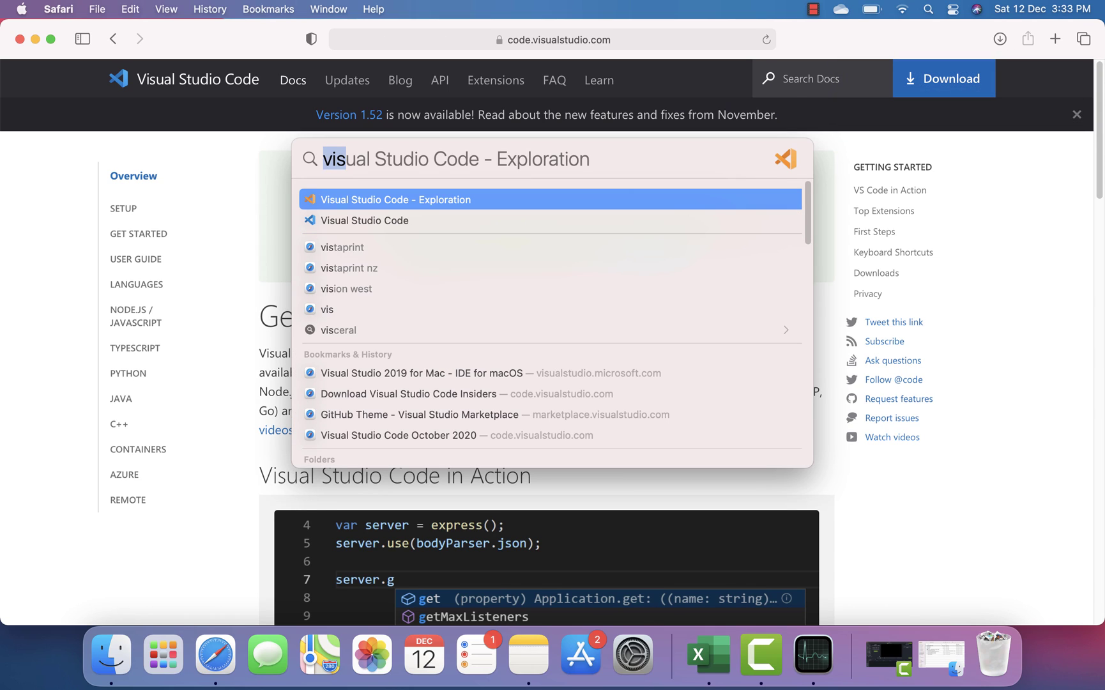
key("Return")
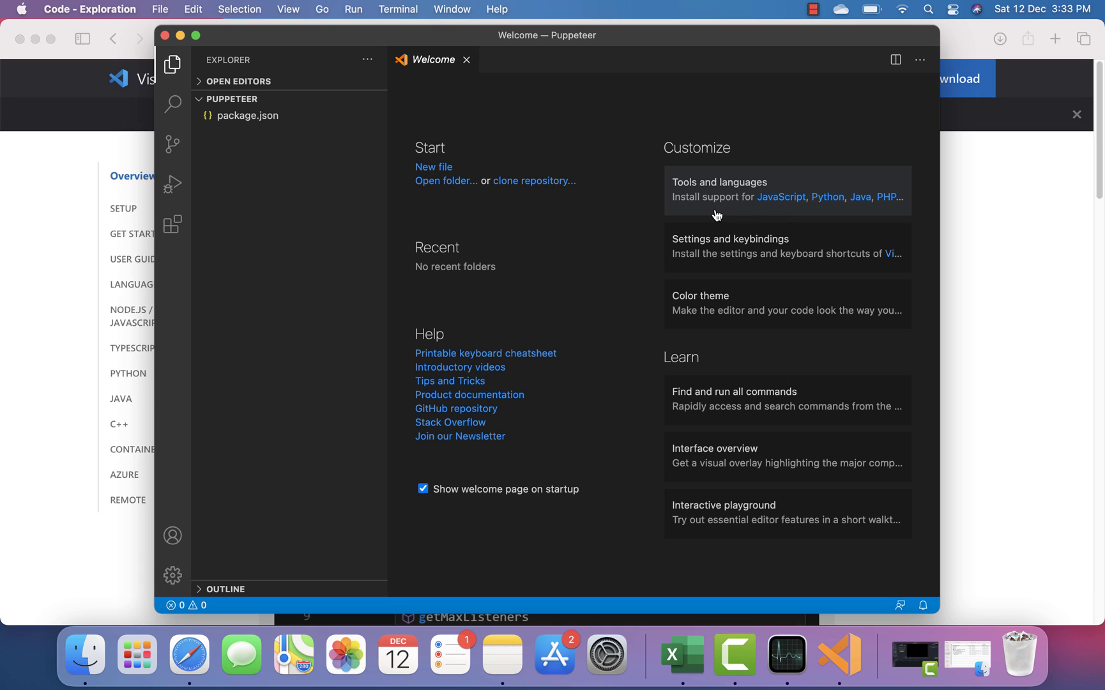